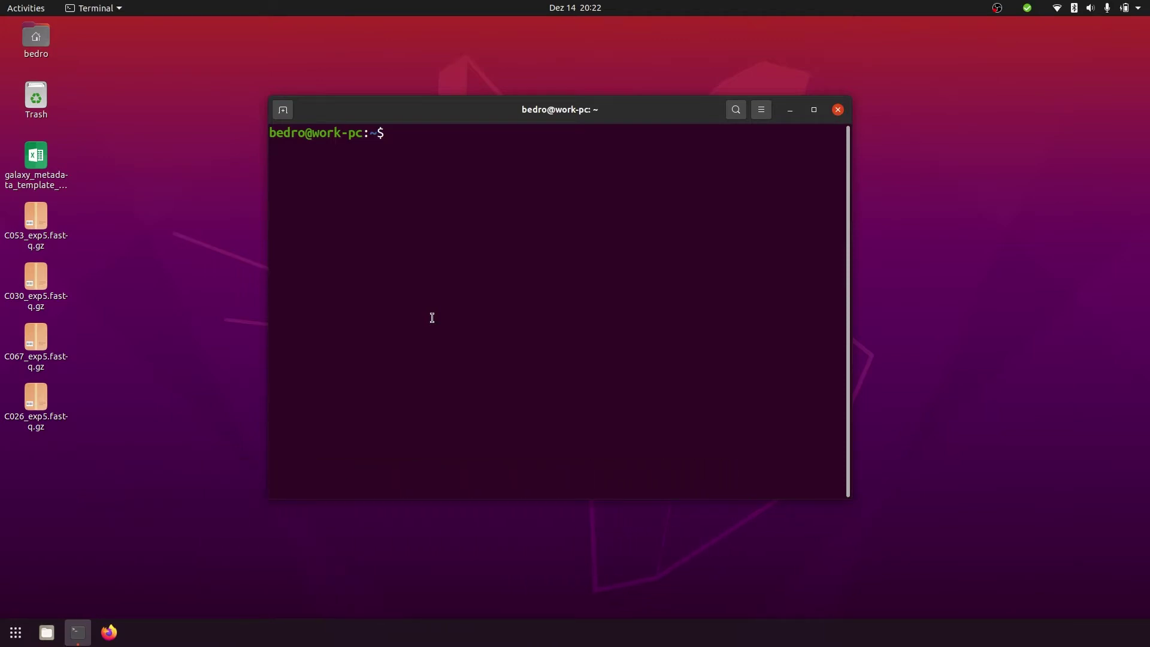
Run 'docker run hello-world' to confirm Docker works, then launch Firefox
{"action": "type", "text": "docker run hello-world"}
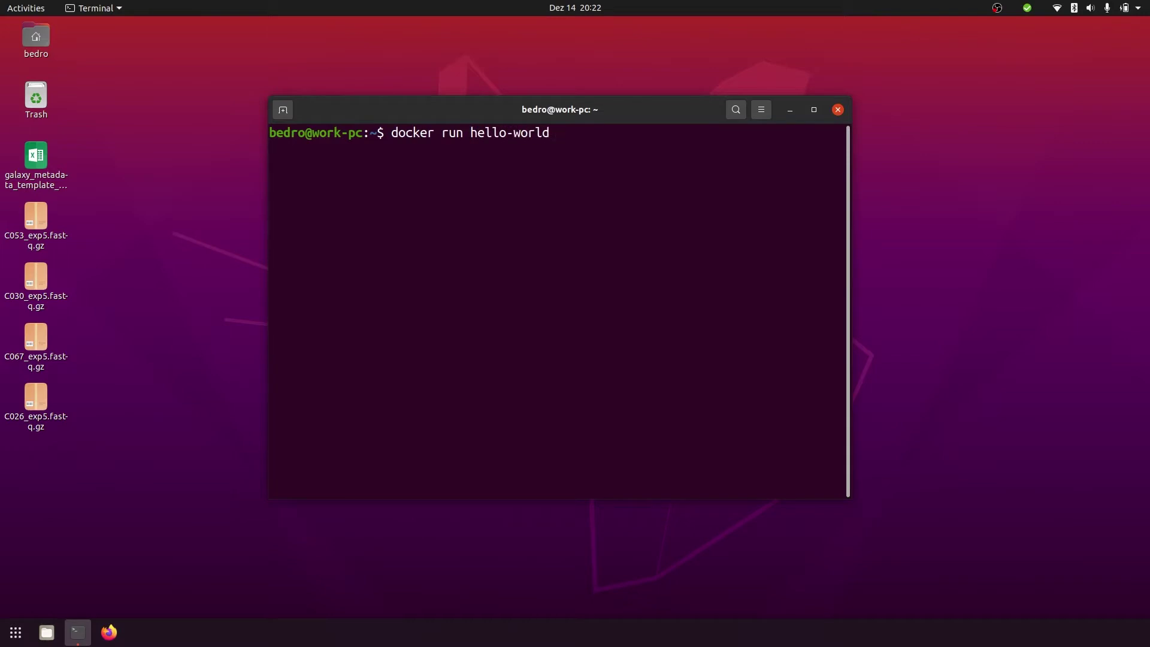
{"action": "key", "text": "Return"}
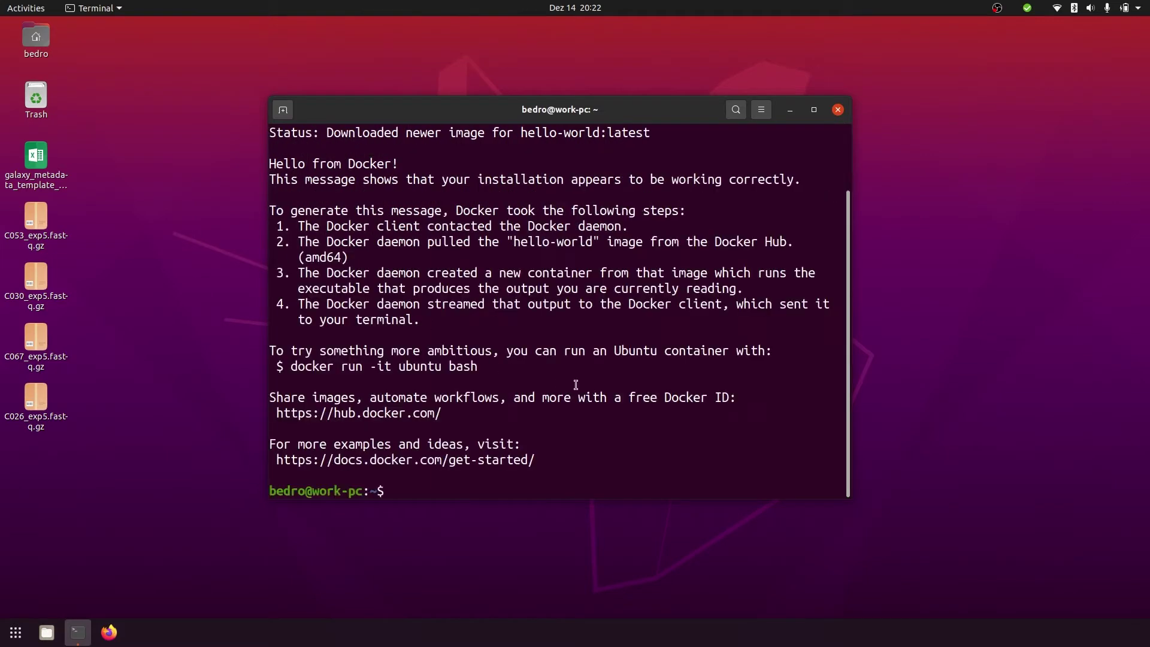
{"action": "triple_click", "coordinate": [409, 158]}
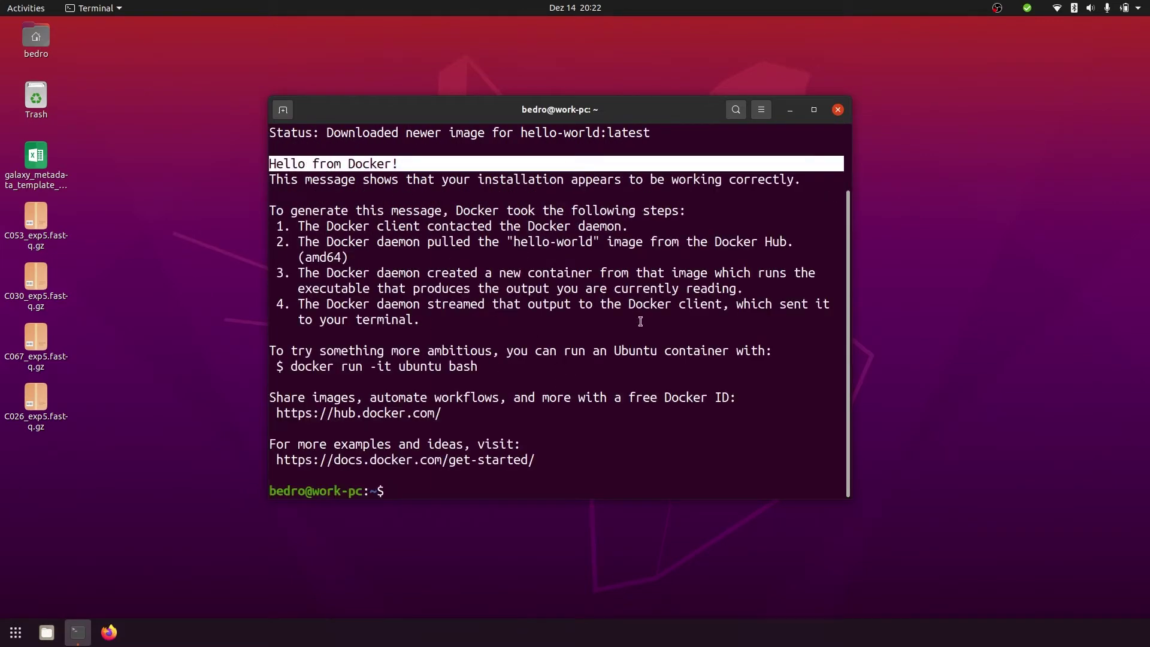
{"action": "left_click", "coordinate": [658, 372]}
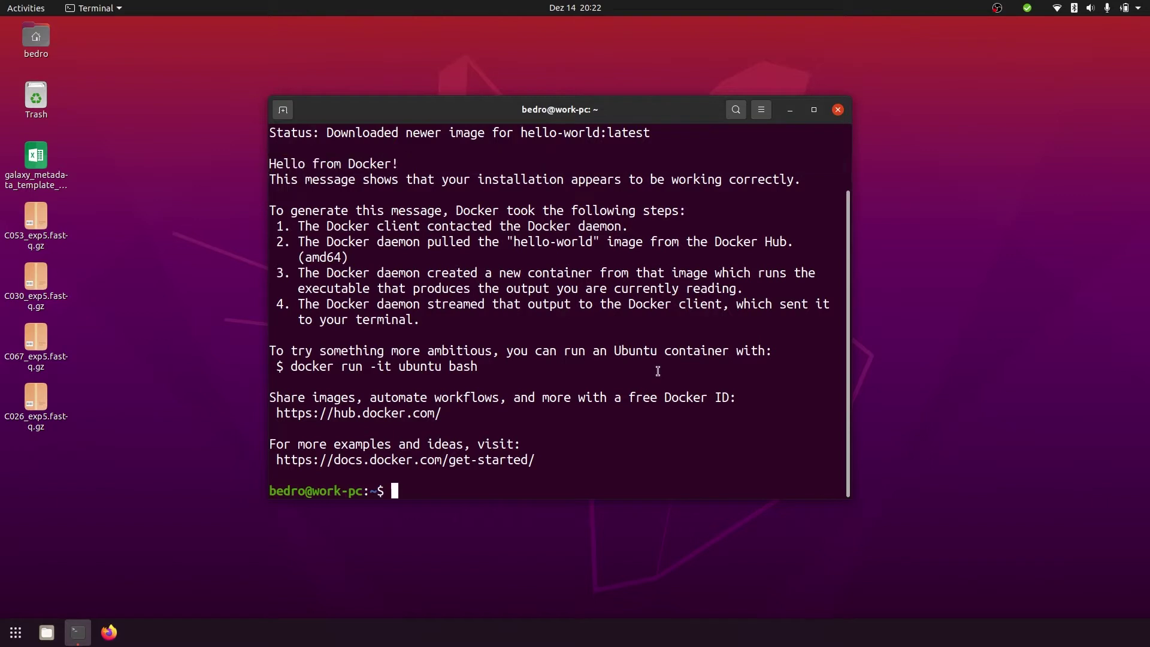
{"action": "left_click", "coordinate": [109, 632]}
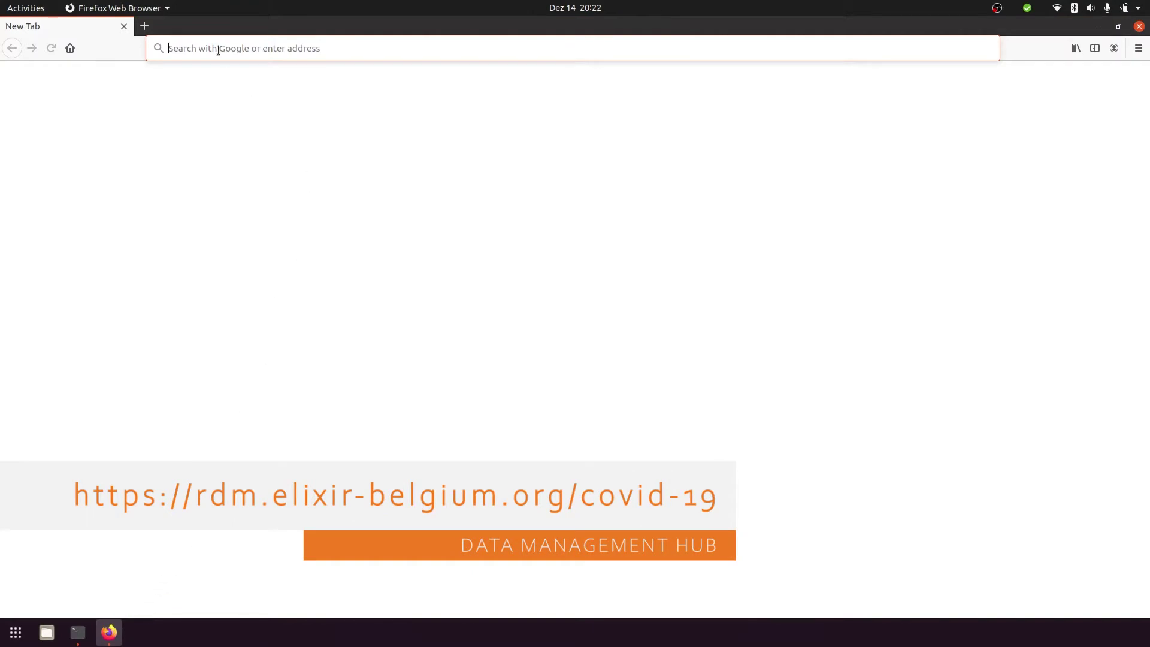
Go to rdm.elixir-belgium.org/covid-19 and open the SARS-Cov-2 submission guide
{"action": "type", "text": "rdm.elixir-belgium.org/"}
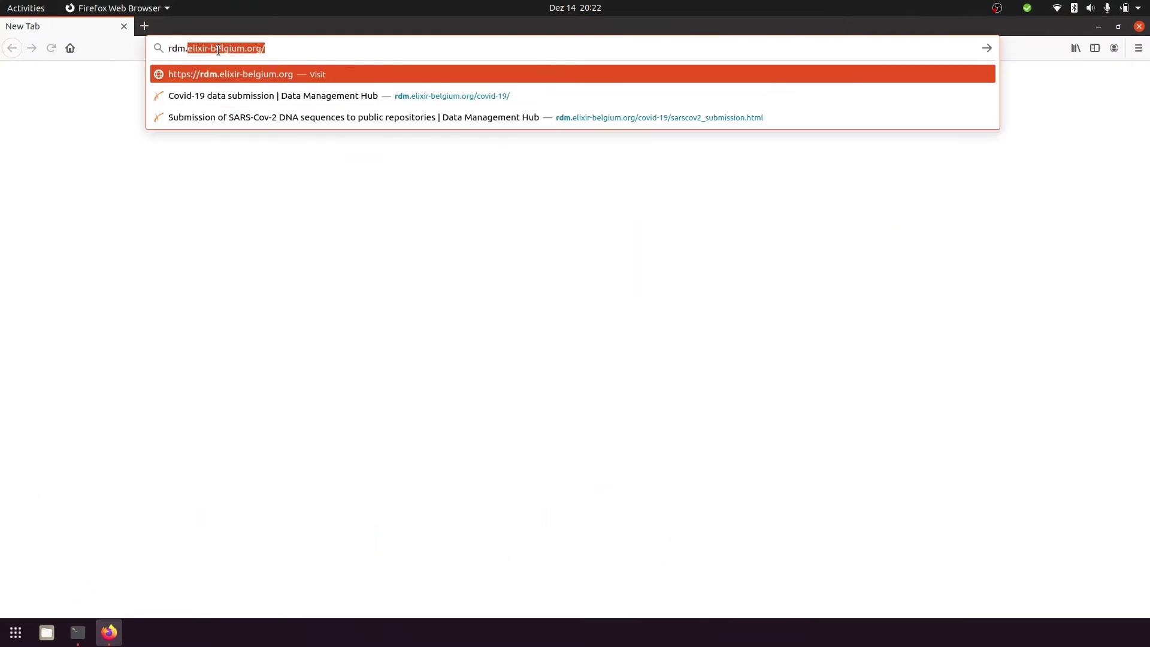
{"action": "key", "text": "End"}
{"action": "type", "text": "co"}
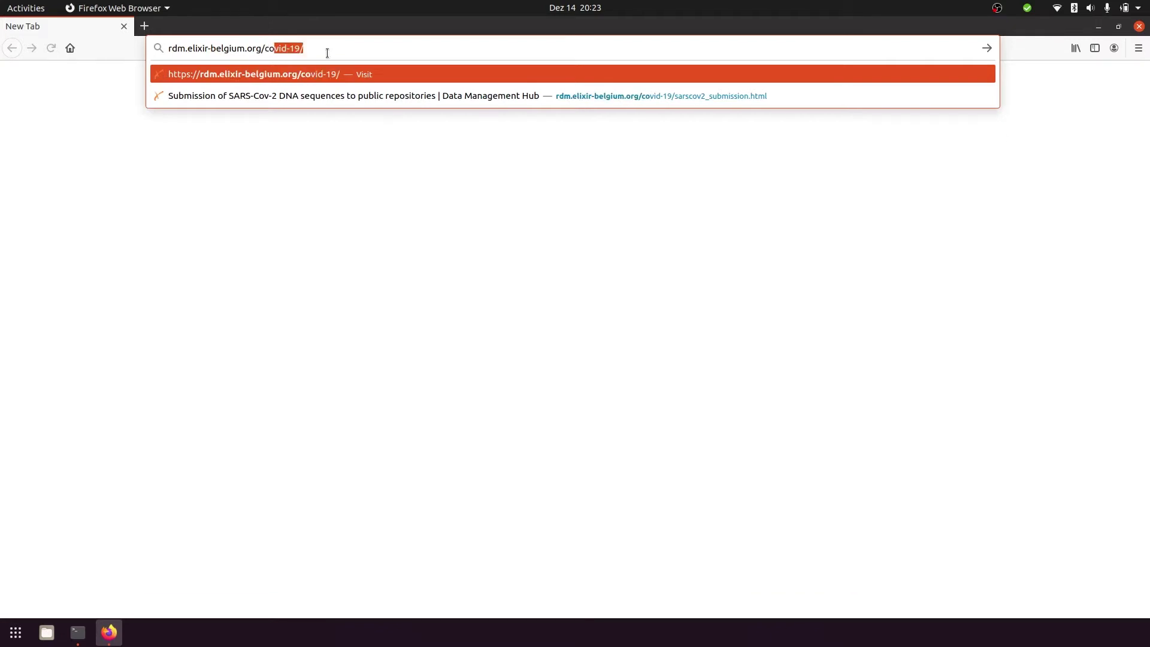
{"action": "key", "text": "End"}
{"action": "key", "text": "Return"}
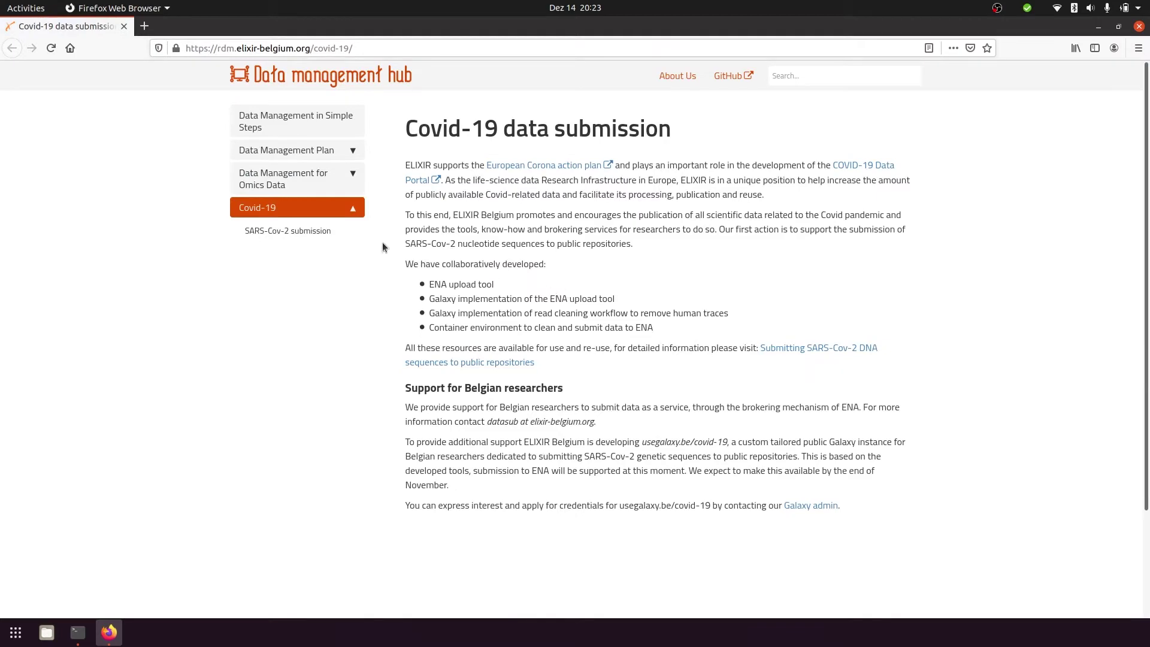
{"action": "left_click", "coordinate": [317, 228]}
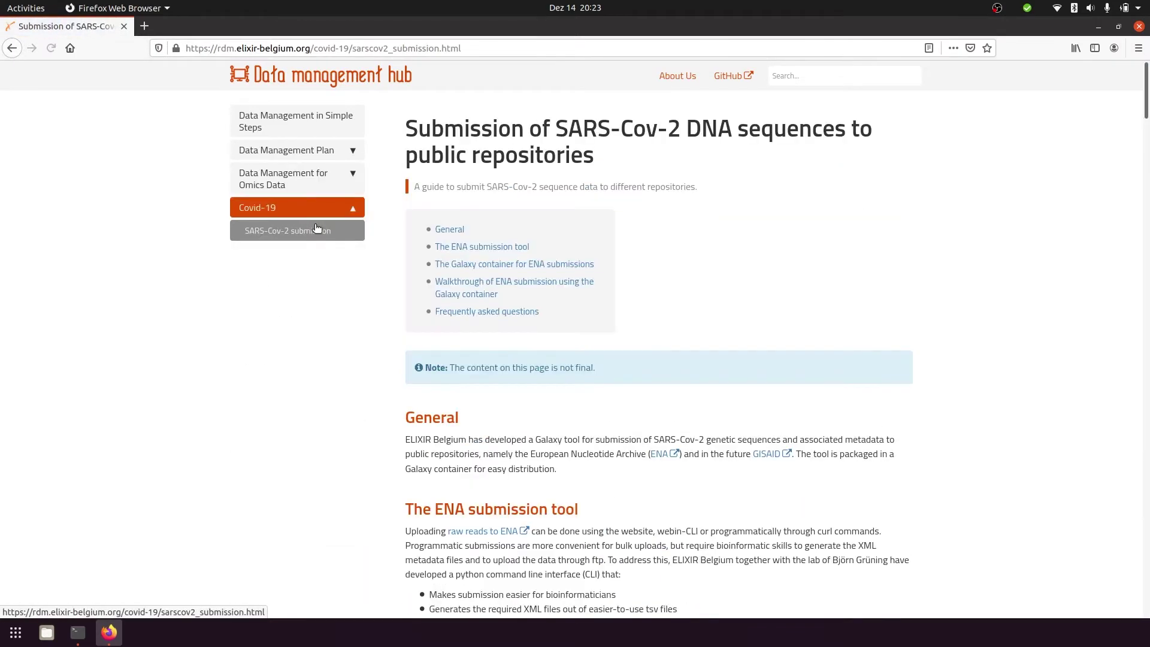
Copy the Linux docker run command from the guide's Galaxy container walkthrough
{"action": "scroll", "coordinate": [972, 328], "scroll_direction": "down", "scroll_amount": 8}
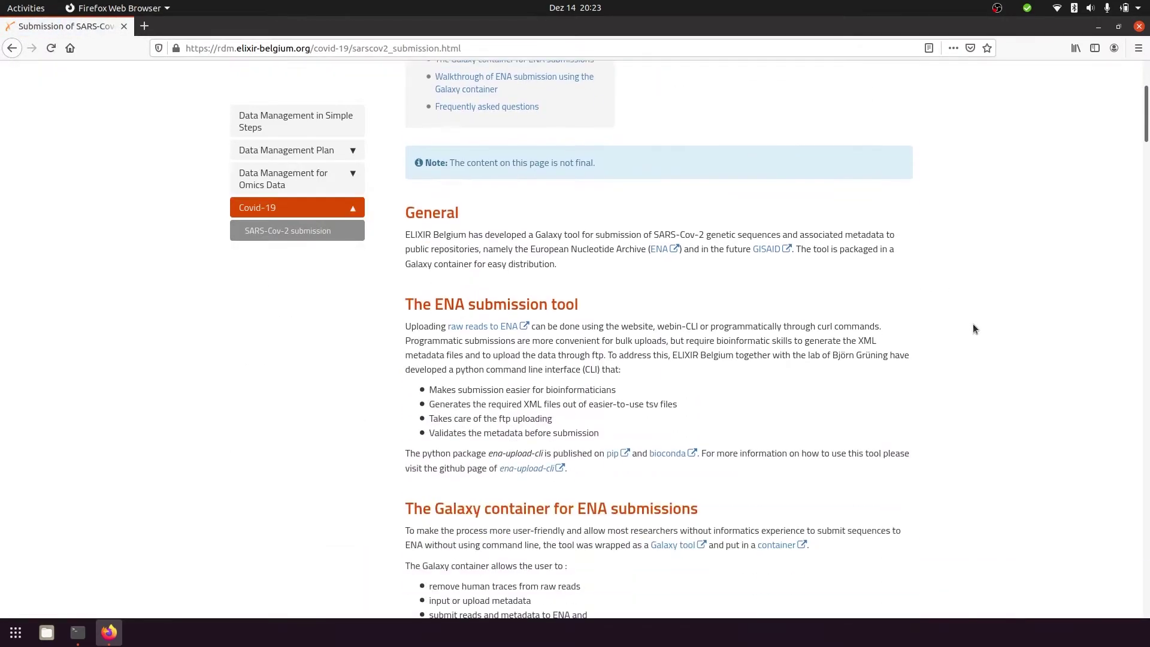
{"action": "scroll", "coordinate": [972, 328], "scroll_direction": "down", "scroll_amount": 4}
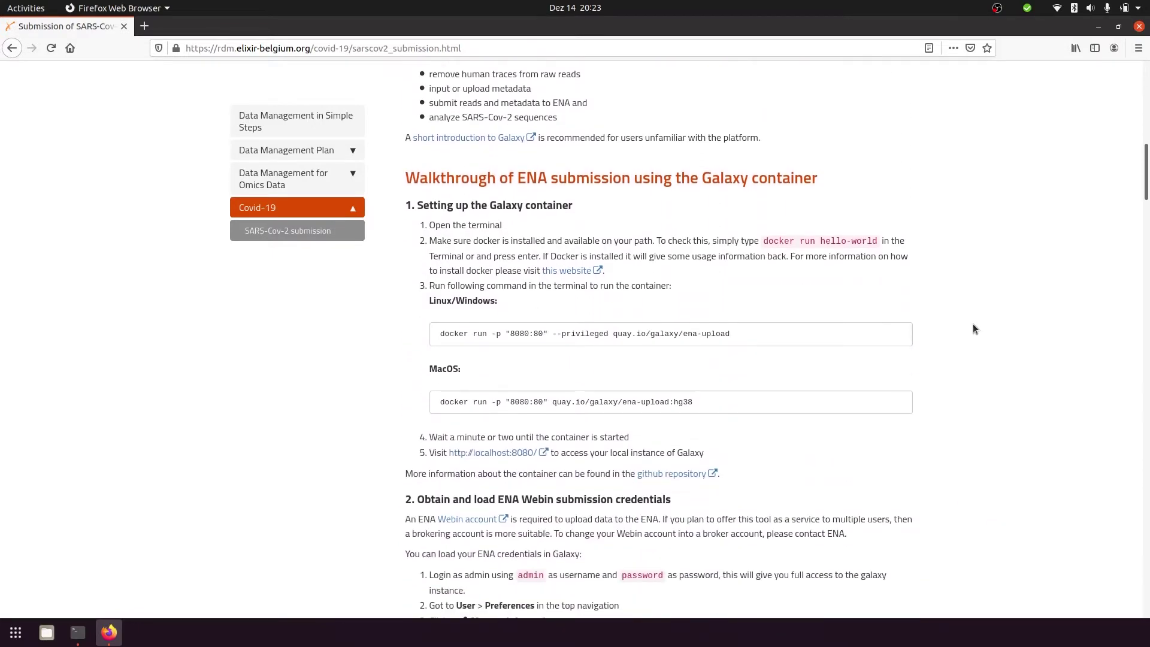
{"action": "left_click_drag", "start_coordinate": [735, 336], "coordinate": [443, 336]}
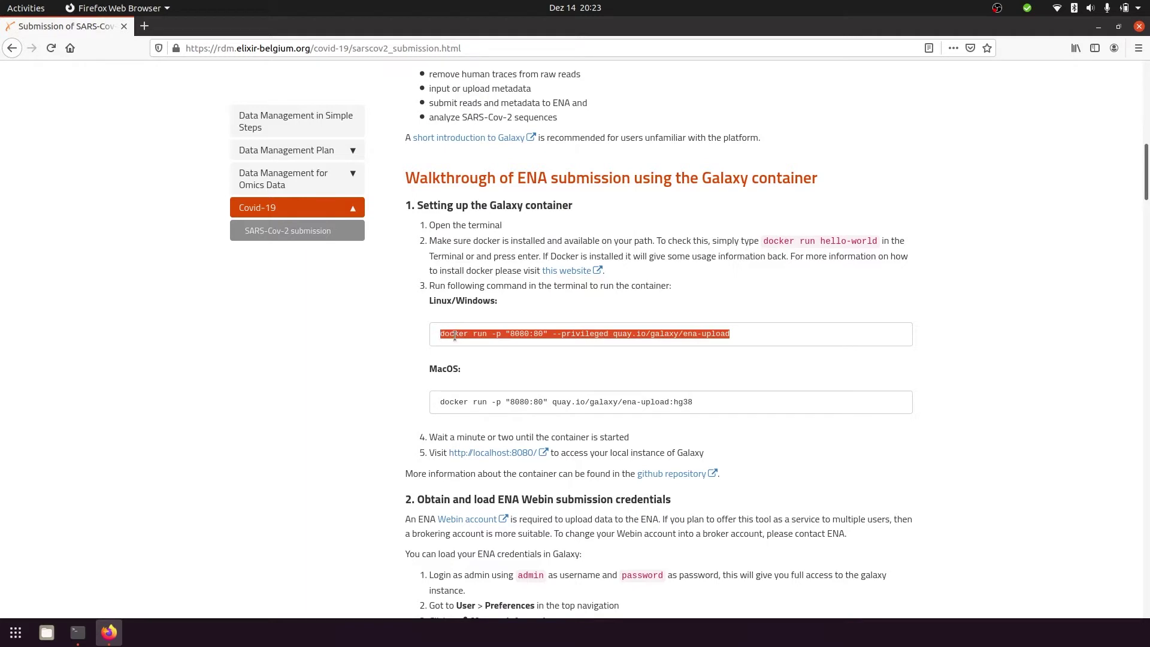
{"action": "right_click", "coordinate": [458, 335]}
{"action": "left_click", "coordinate": [482, 344]}
{"action": "left_click", "coordinate": [495, 358]}
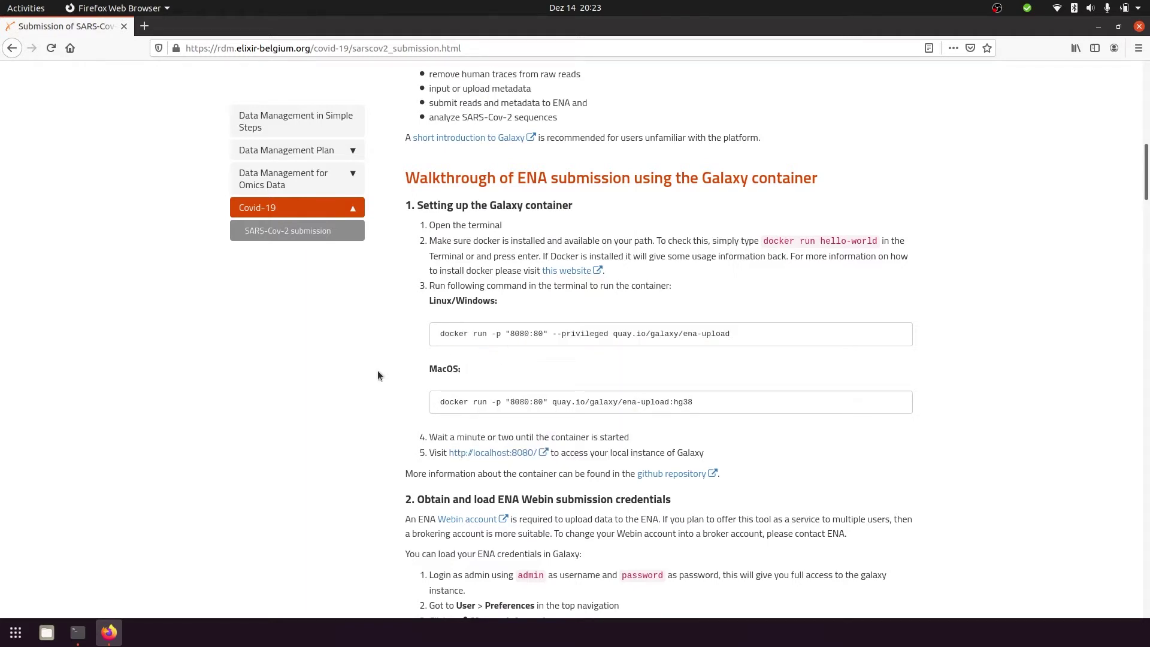
Paste and run the docker run command in Terminal to start the ENA-upload Galaxy container
{"action": "left_click", "coordinate": [78, 632]}
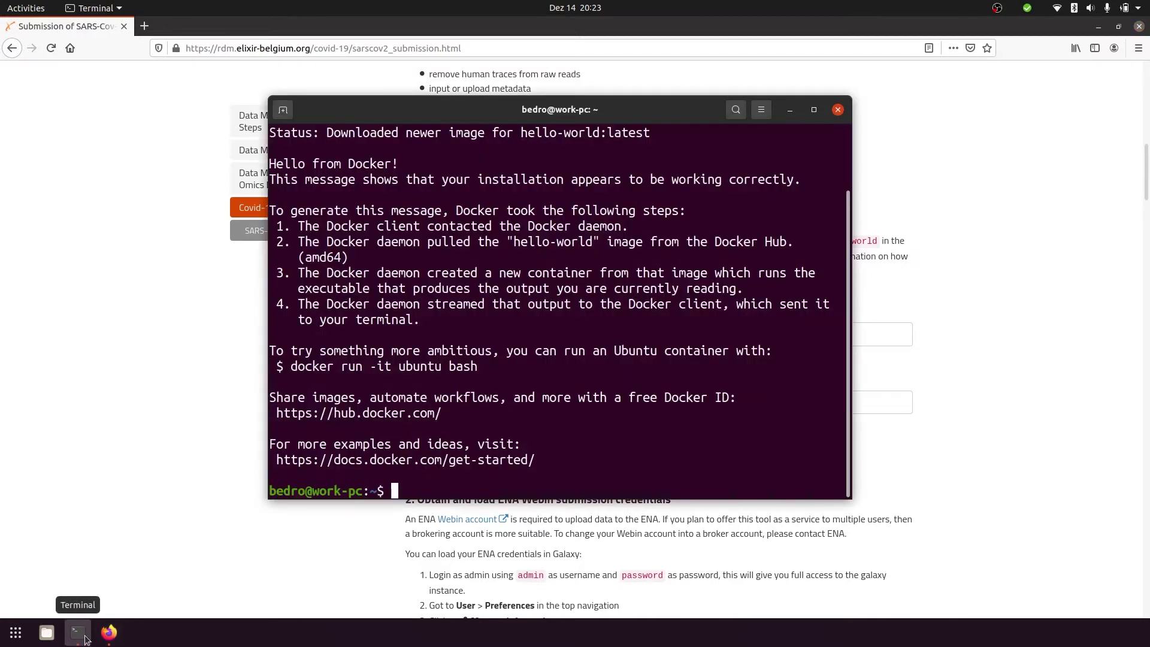
{"action": "right_click", "coordinate": [748, 444]}
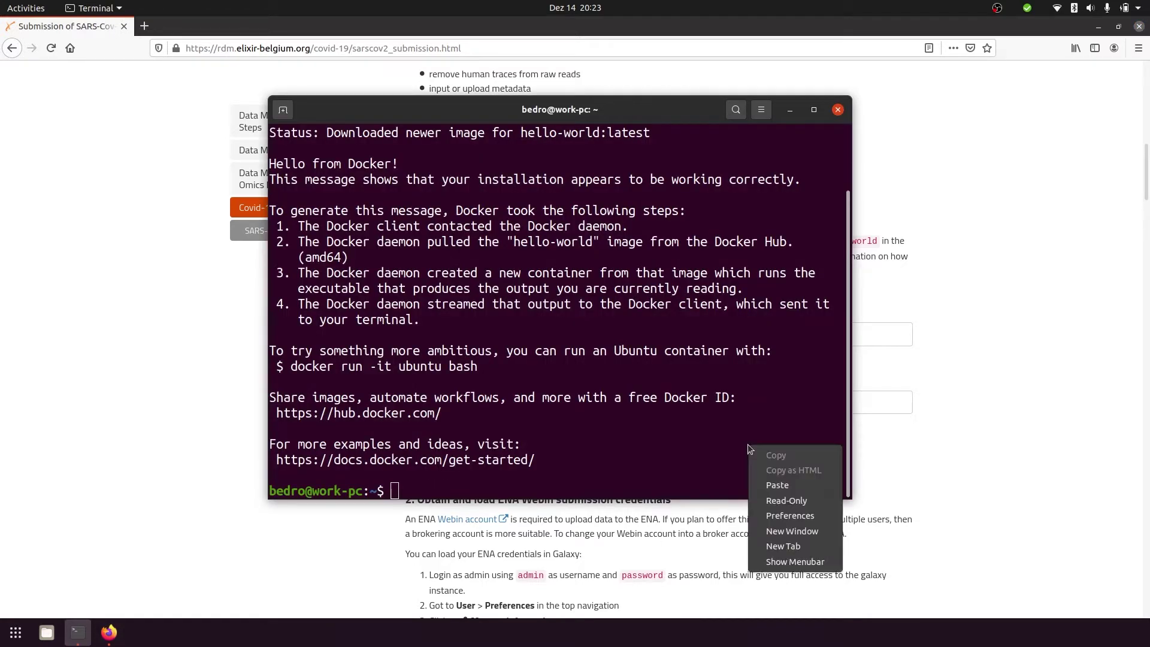
{"action": "left_click", "coordinate": [778, 486]}
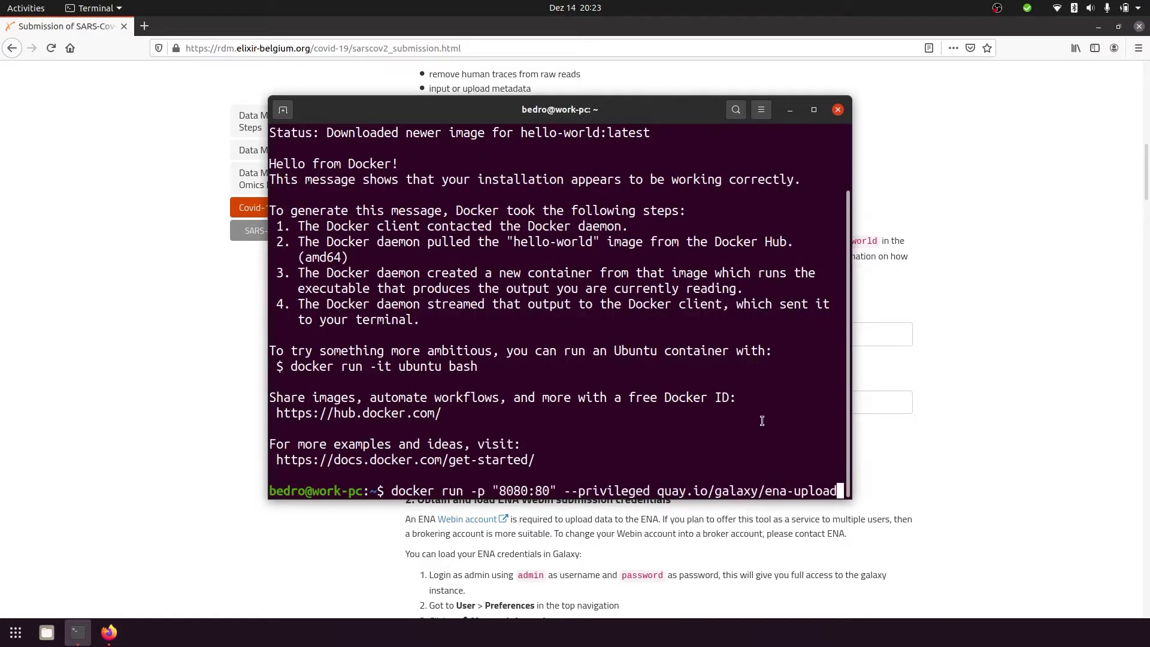
{"action": "key", "text": "Return"}
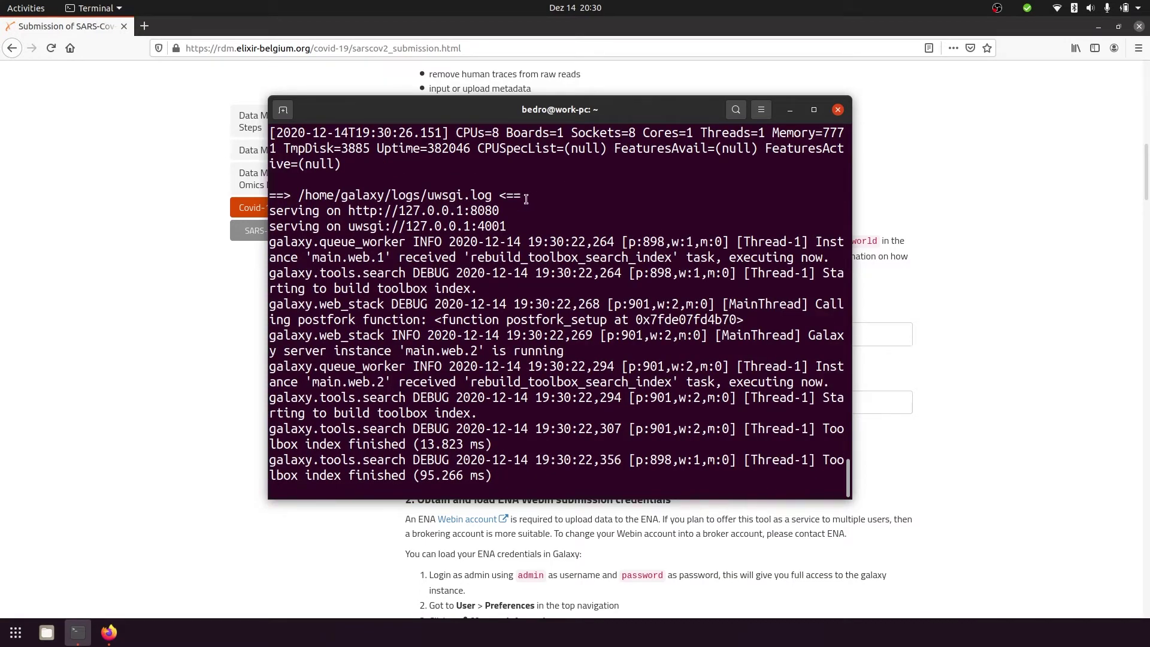
{"action": "left_click_drag", "start_coordinate": [526, 198], "coordinate": [251, 195]}
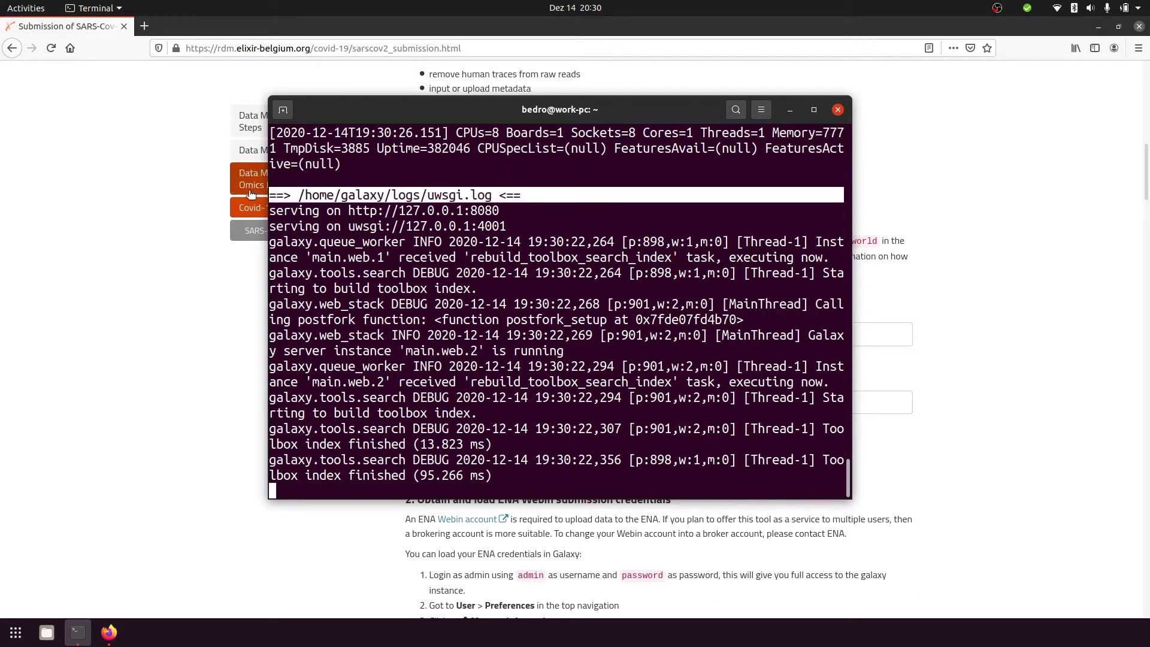
{"action": "left_click", "coordinate": [665, 306]}
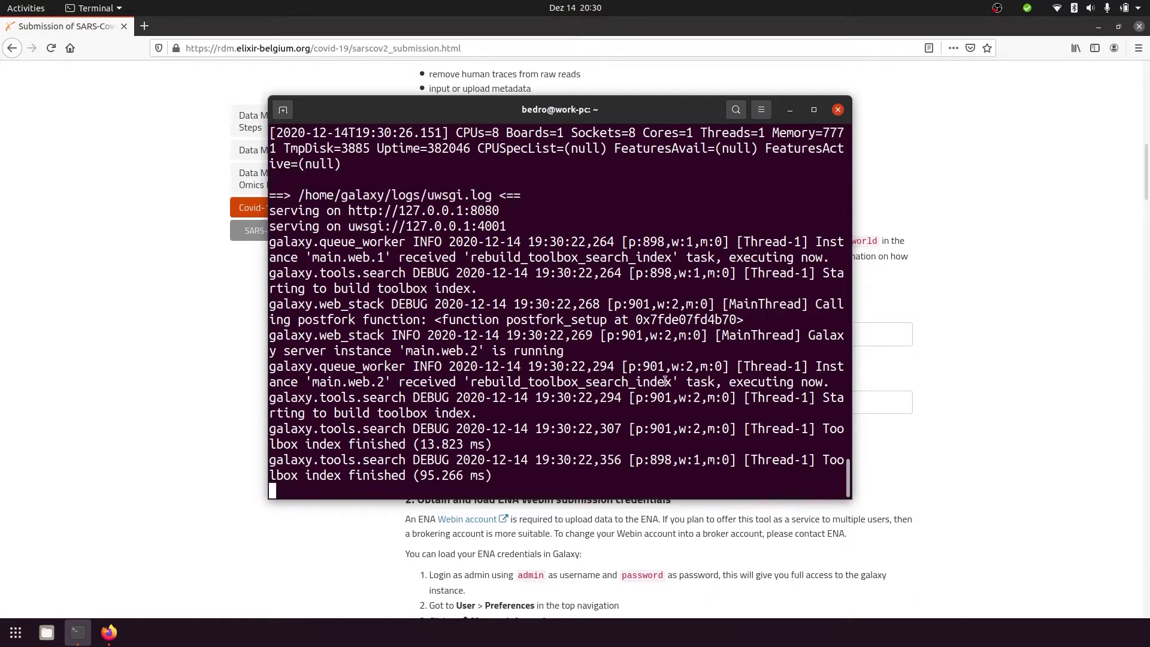
{"action": "left_click", "coordinate": [976, 422]}
{"action": "scroll", "coordinate": [966, 391], "scroll_direction": "down", "scroll_amount": 3}
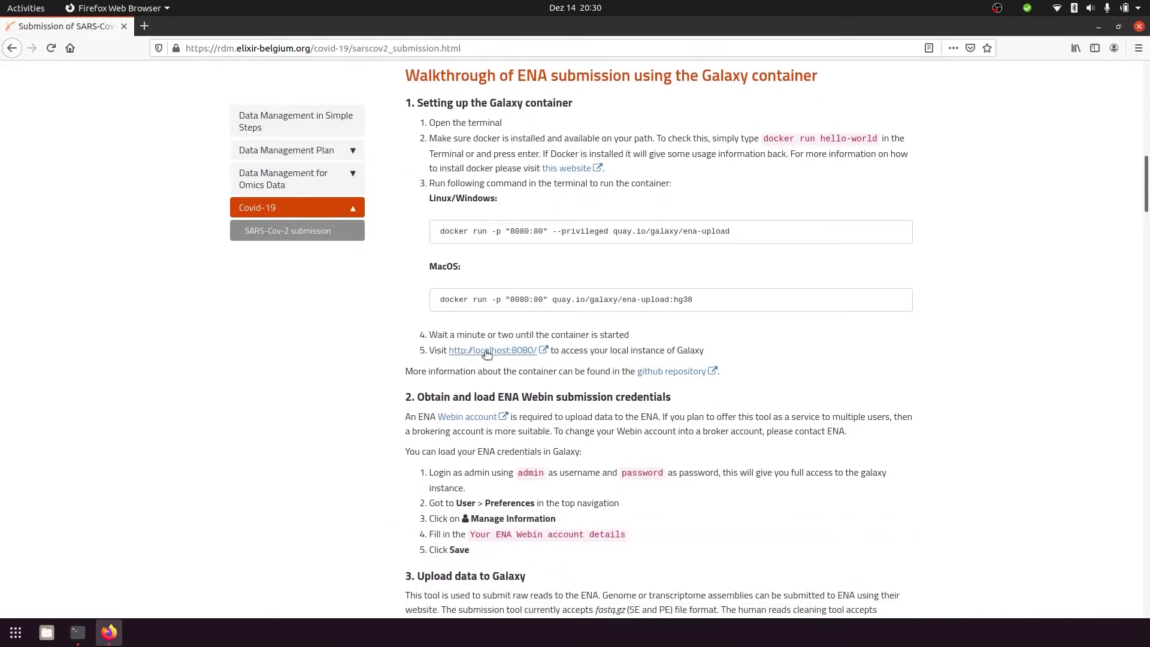
{"action": "left_click", "coordinate": [487, 351]}
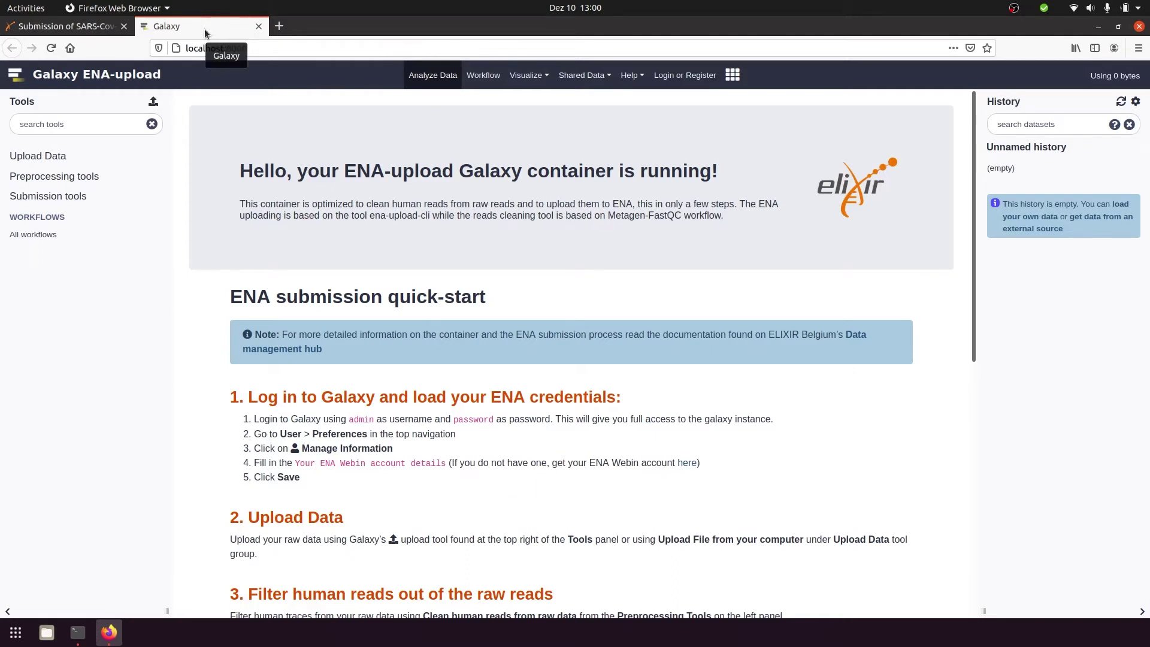
Log in to Galaxy as admin with the account password, then go to User > Preferences
{"action": "left_click", "coordinate": [680, 78]}
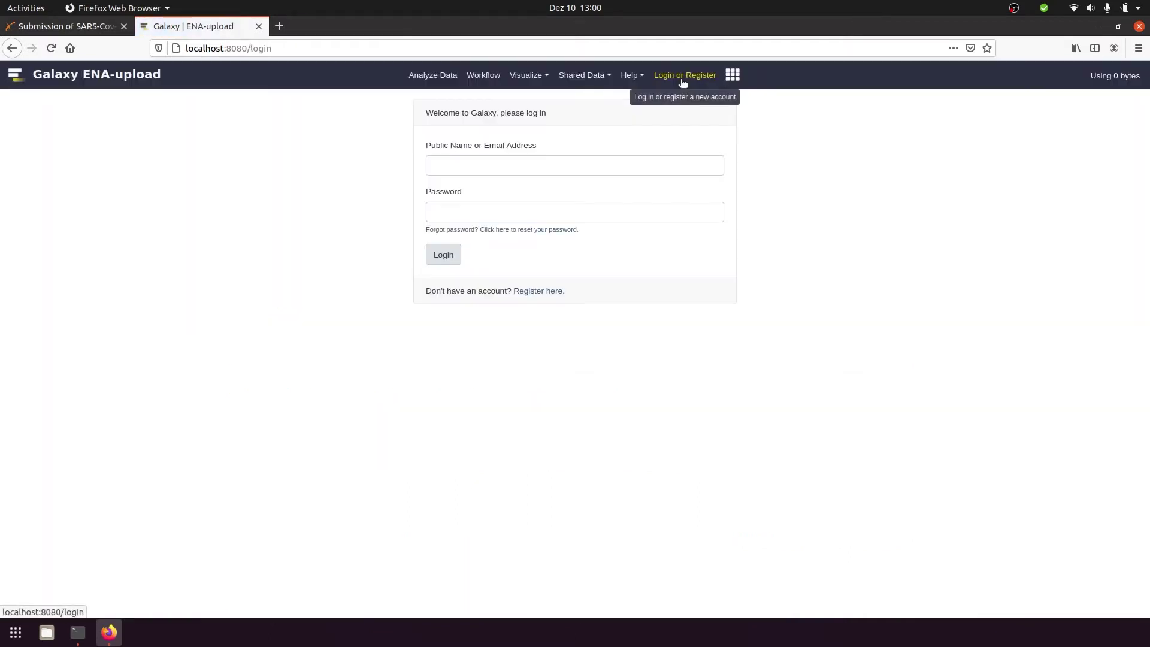
{"action": "left_click", "coordinate": [579, 165]}
{"action": "type", "text": "admin"}
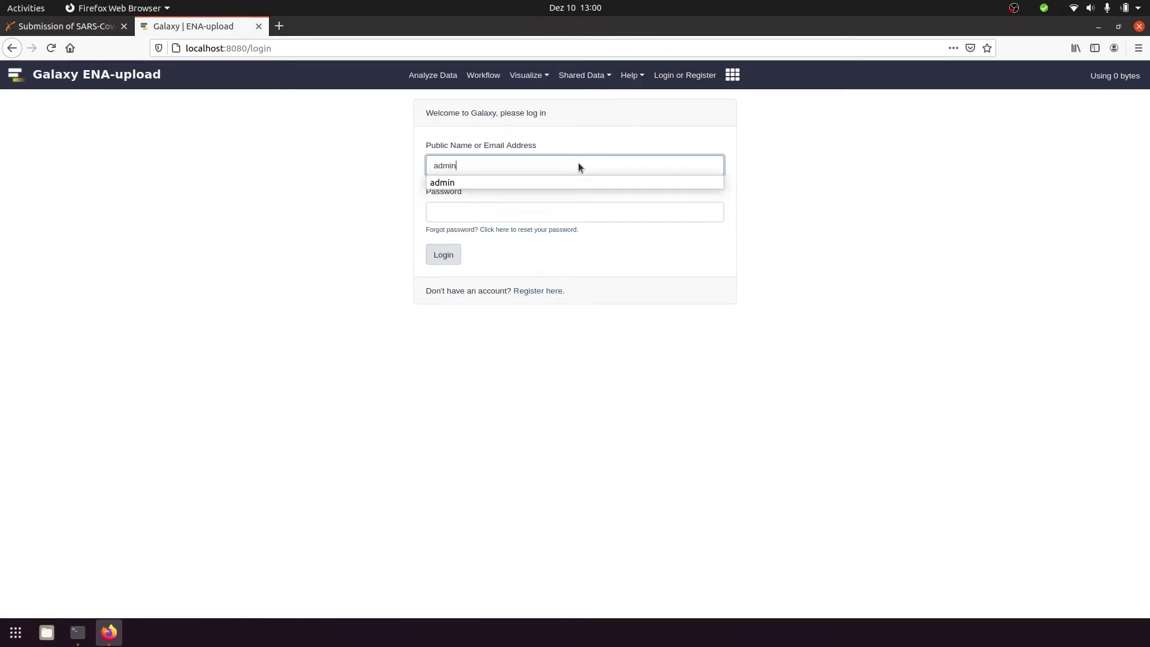
{"action": "left_click", "coordinate": [502, 216]}
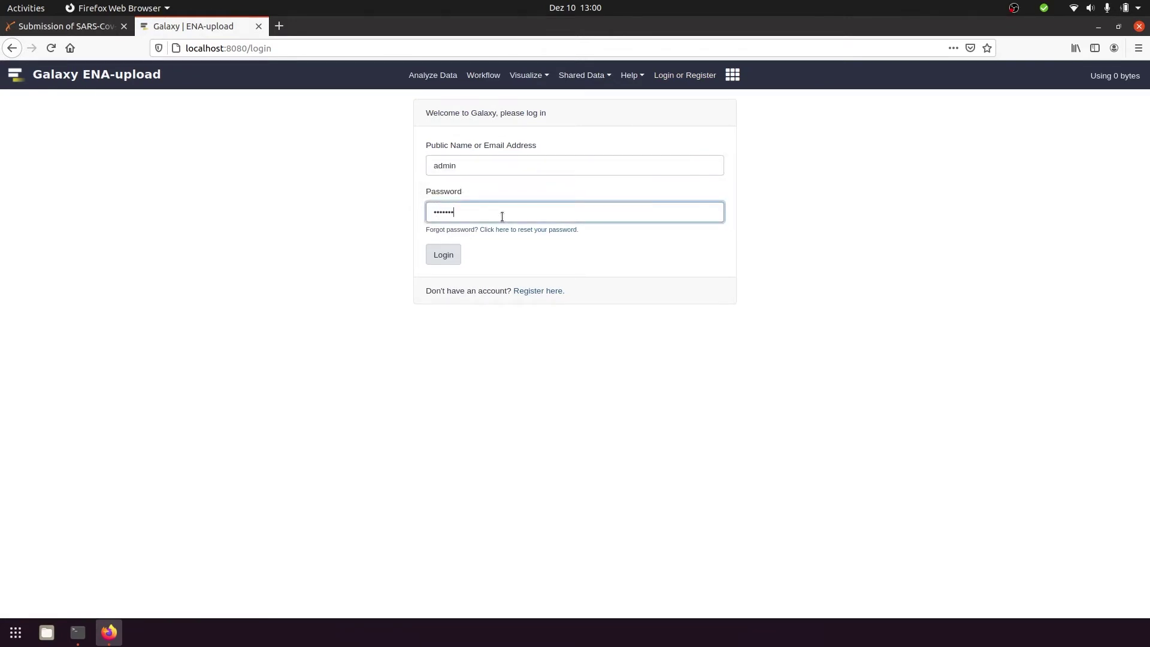
{"action": "left_click", "coordinate": [443, 254]}
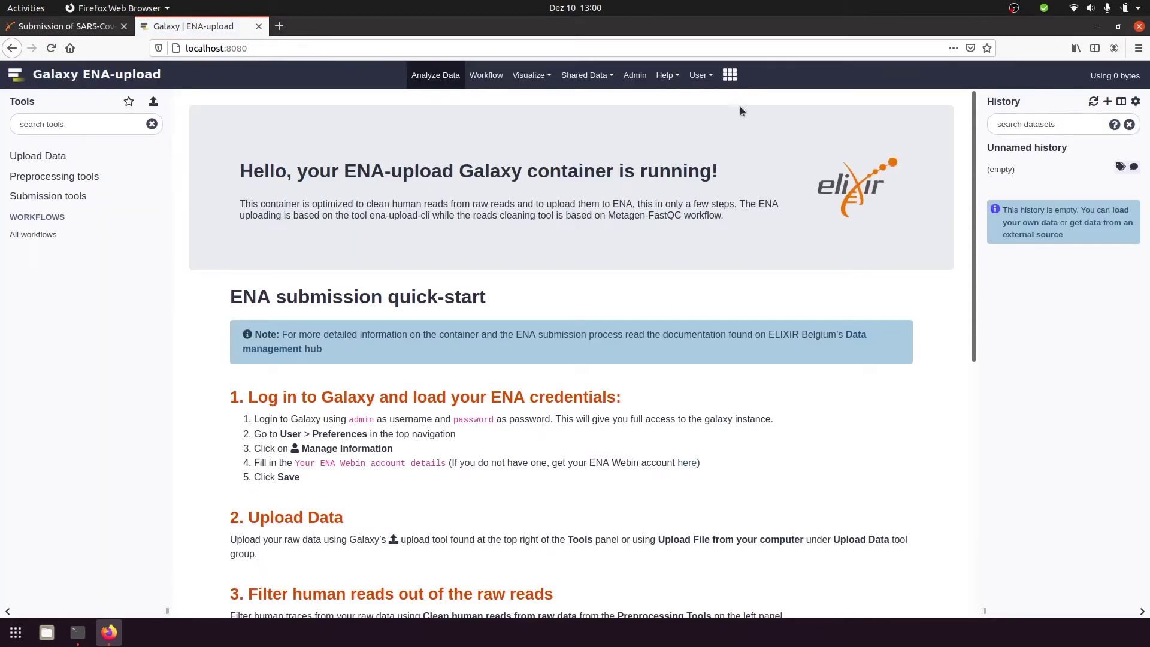
{"action": "left_click", "coordinate": [697, 74]}
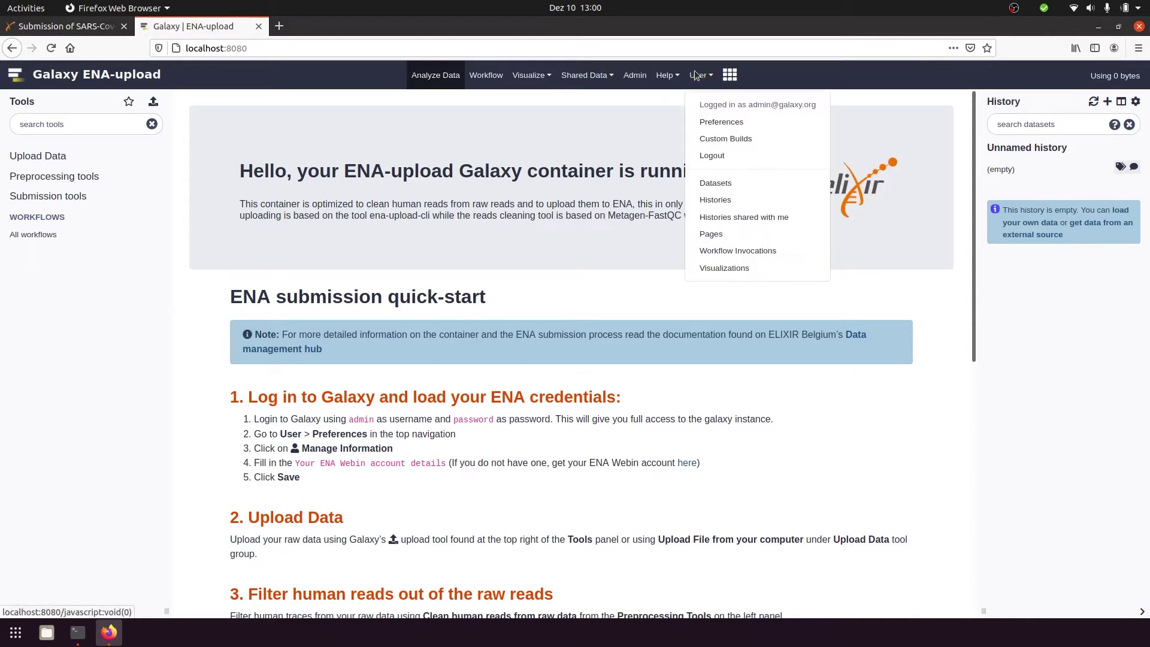
{"action": "left_click", "coordinate": [716, 123]}
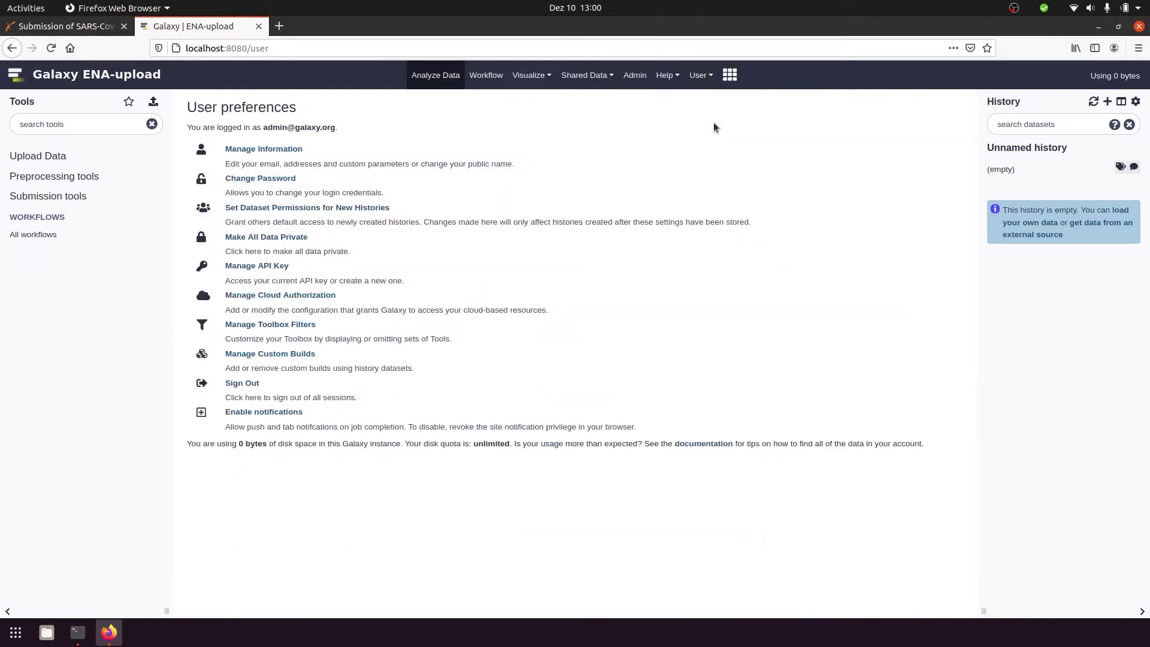
Enter the ENA Webin ID and Webin password under Manage Information and save
{"action": "left_click", "coordinate": [284, 150]}
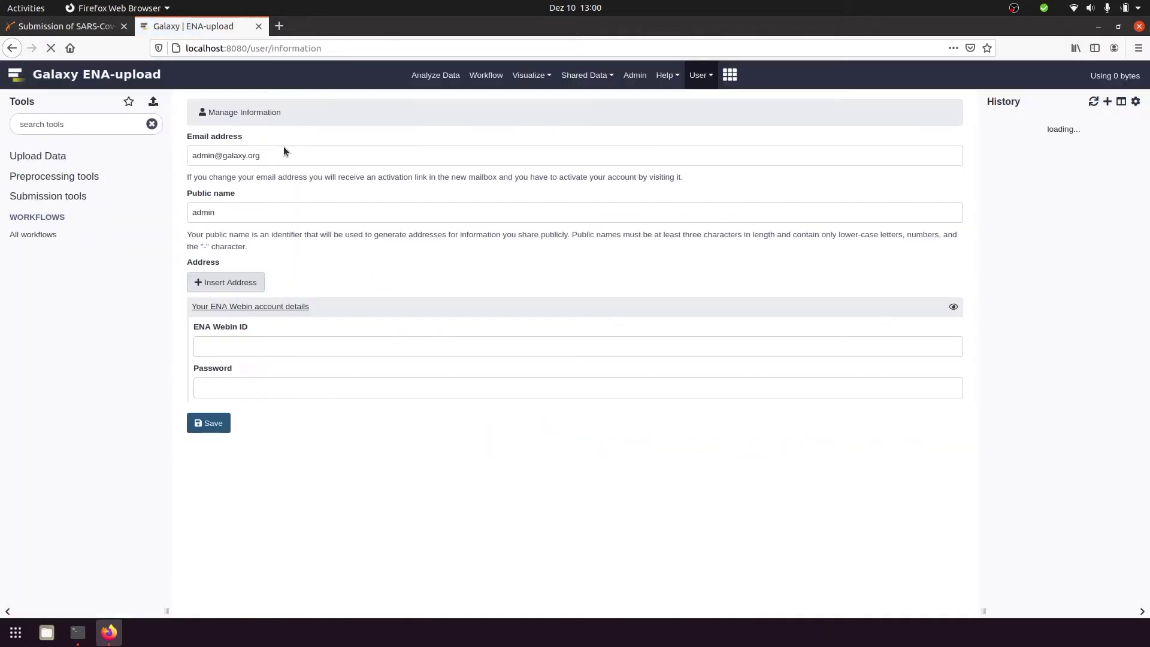
{"action": "left_click", "coordinate": [415, 351]}
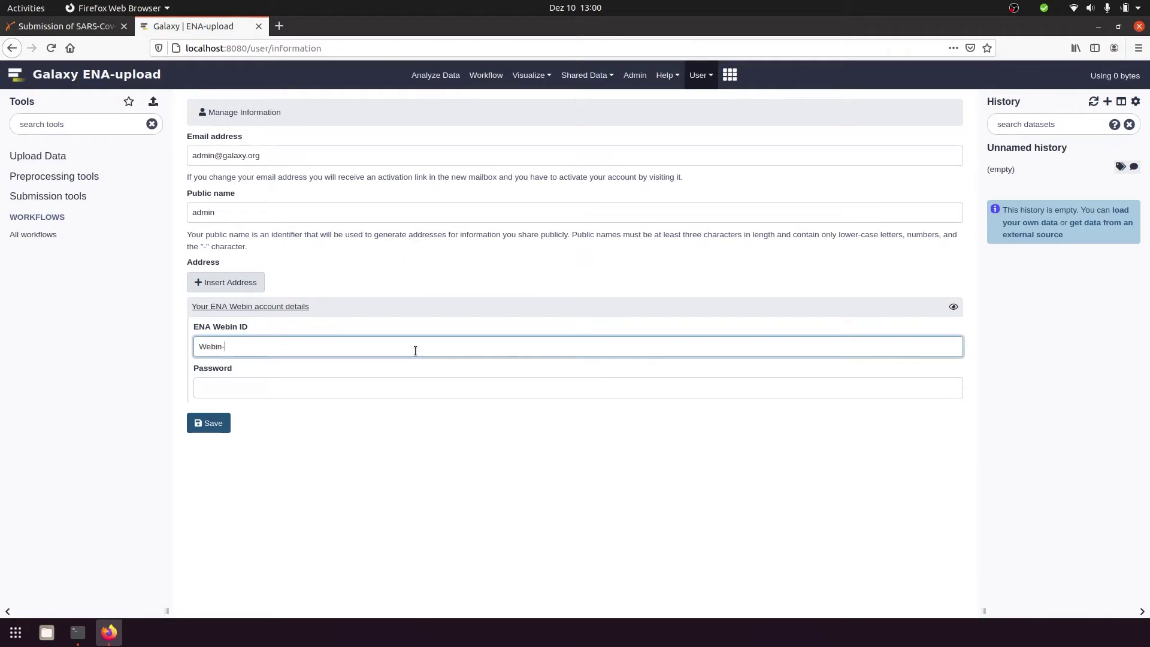
{"action": "type", "text": "Webin-XXXXX"}
{"action": "left_click", "coordinate": [387, 382]}
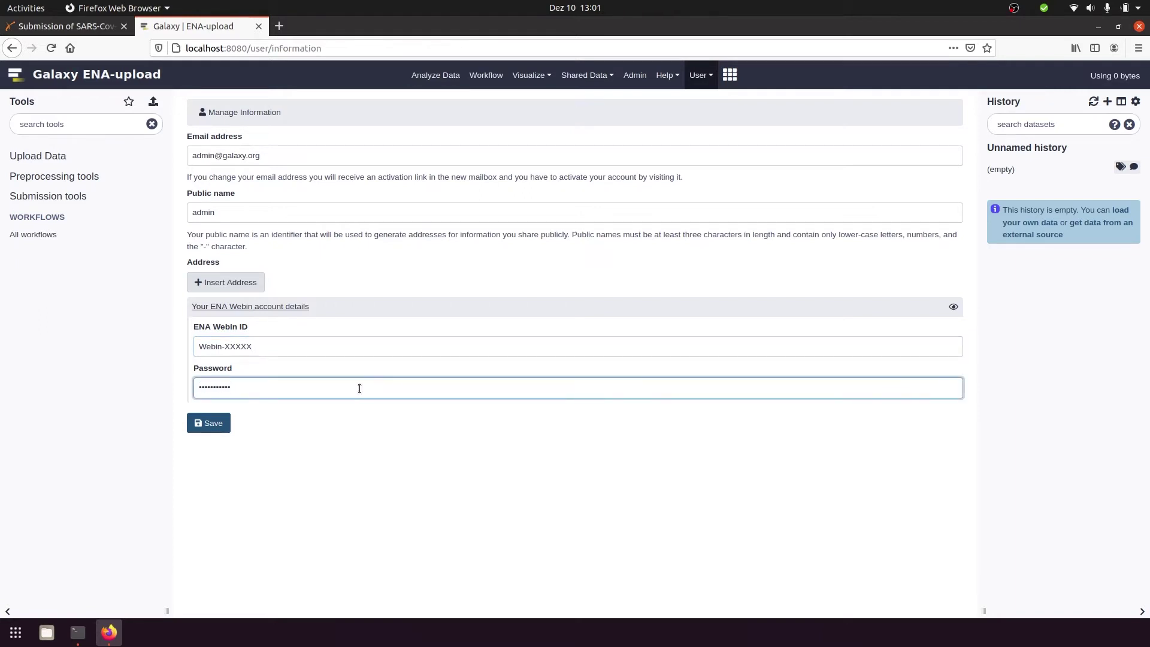
{"action": "left_click", "coordinate": [215, 423]}
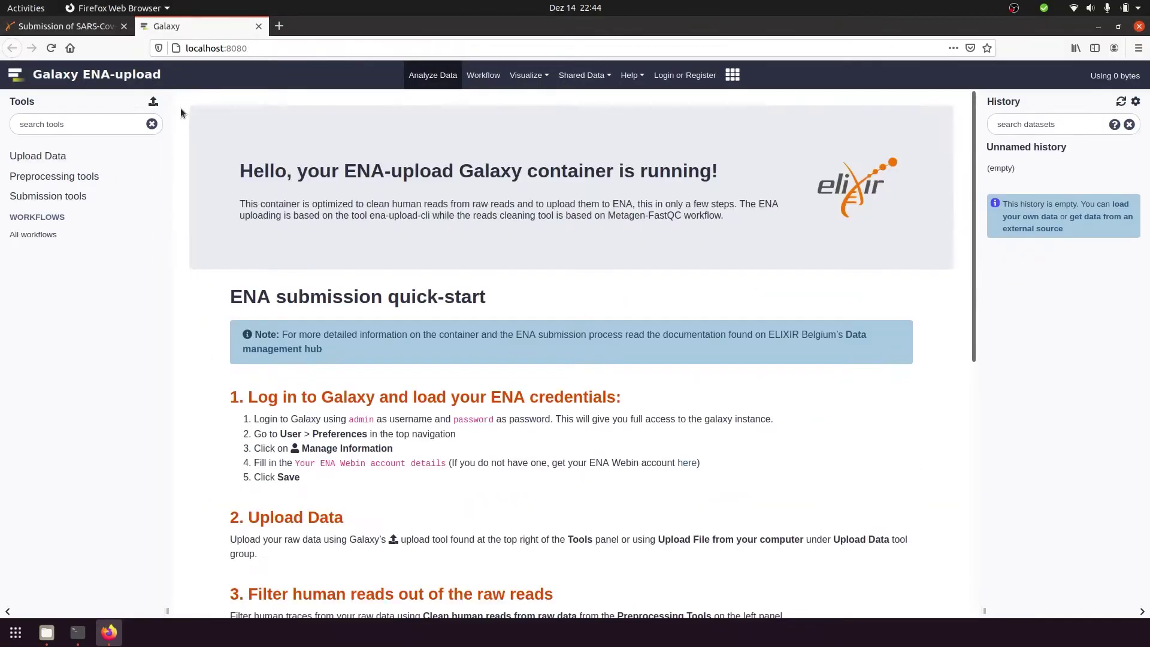
Queue C026, C030, C053 and C067_exp5.fastq.gz for upload, keeping type Auto-detect
{"action": "left_click", "coordinate": [107, 164]}
{"action": "left_click", "coordinate": [113, 174]}
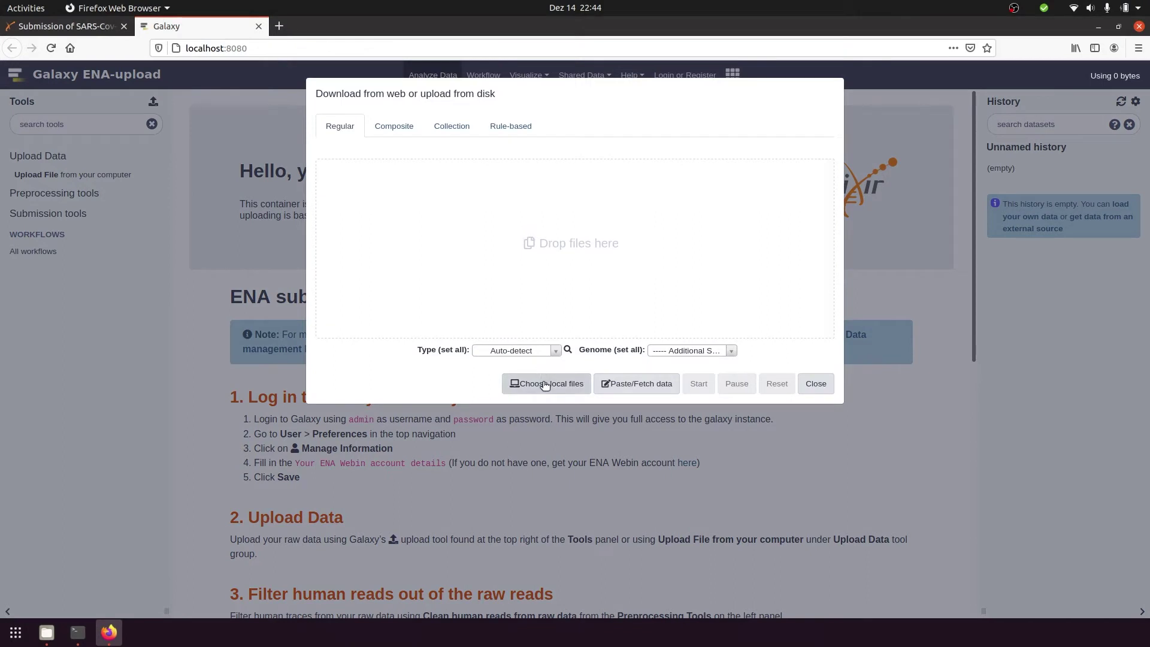
{"action": "left_click", "coordinate": [543, 384]}
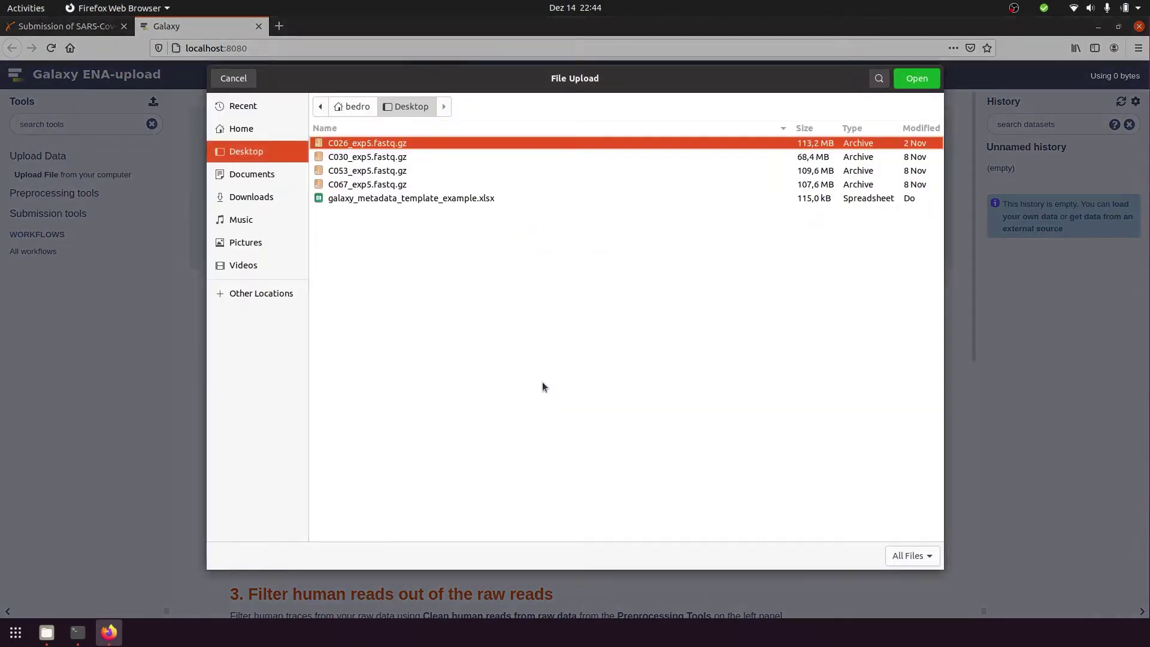
{"action": "left_click", "coordinate": [413, 182], "text": "shift"}
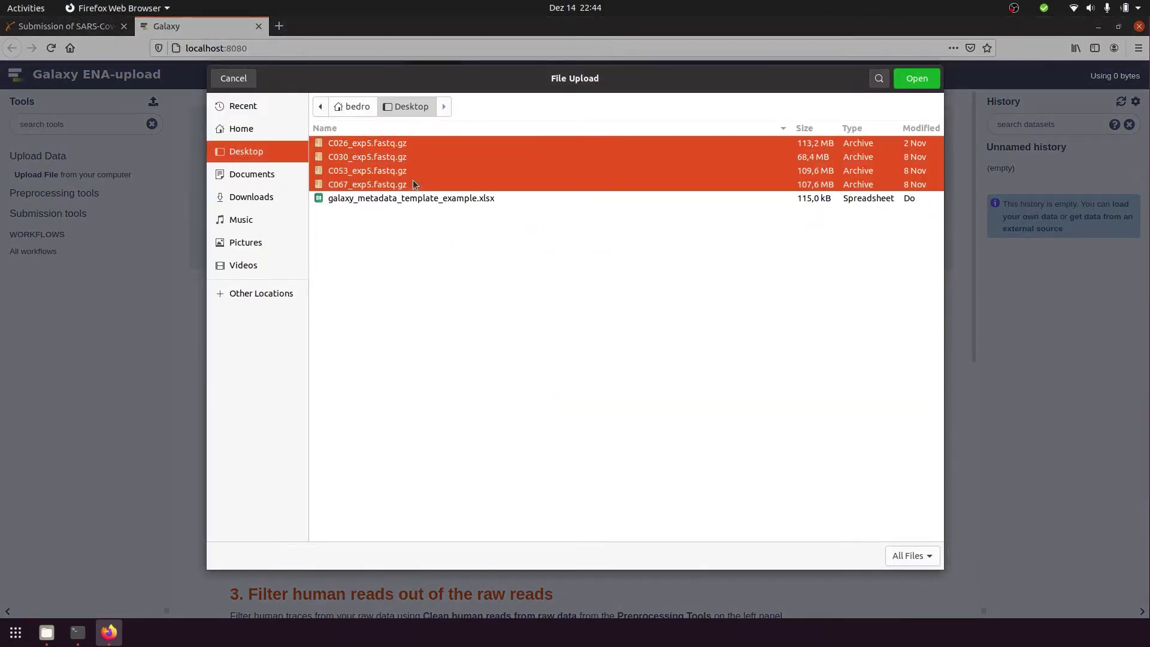
{"action": "left_click", "coordinate": [912, 79]}
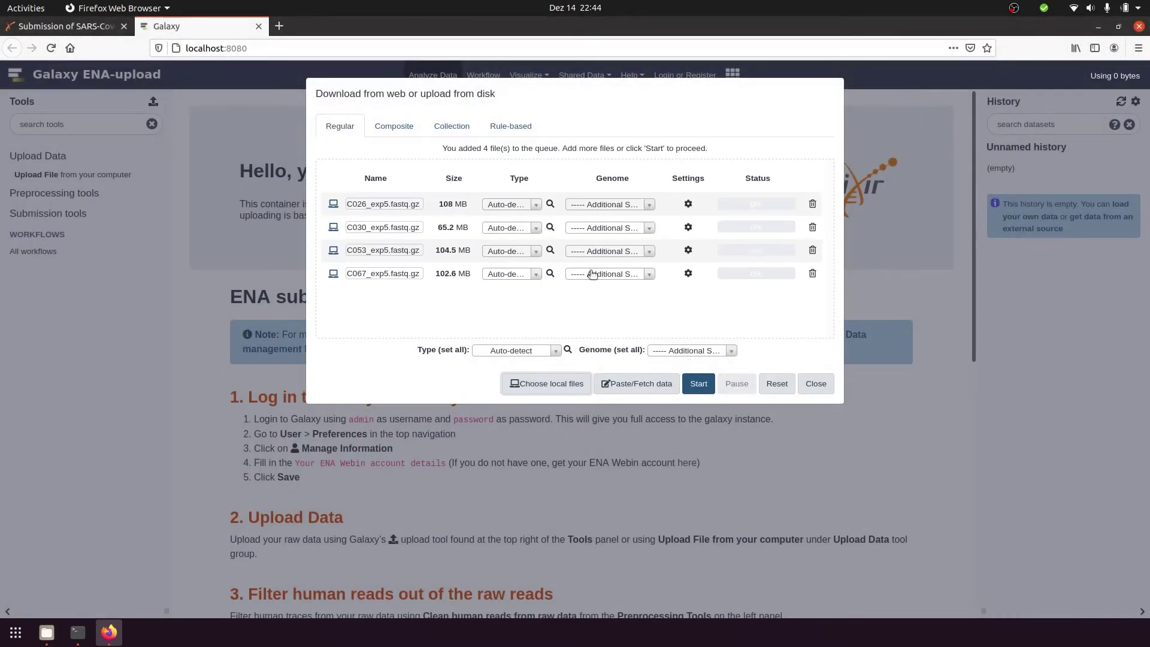
{"action": "left_click", "coordinate": [537, 205]}
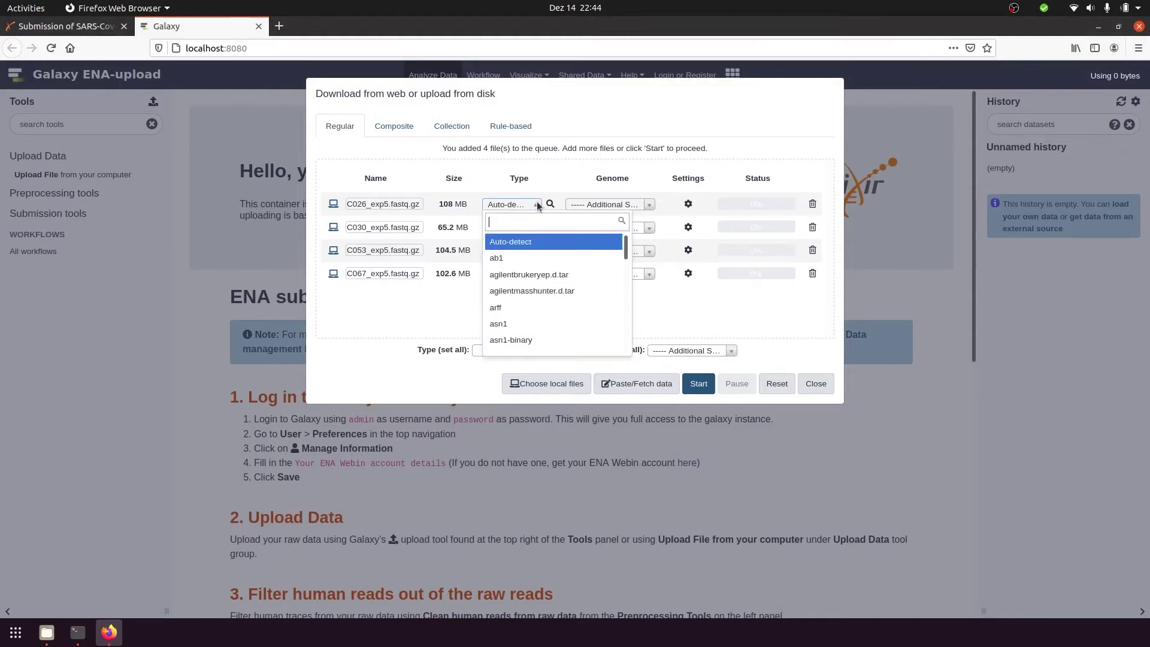
{"action": "type", "text": "fastqsa"}
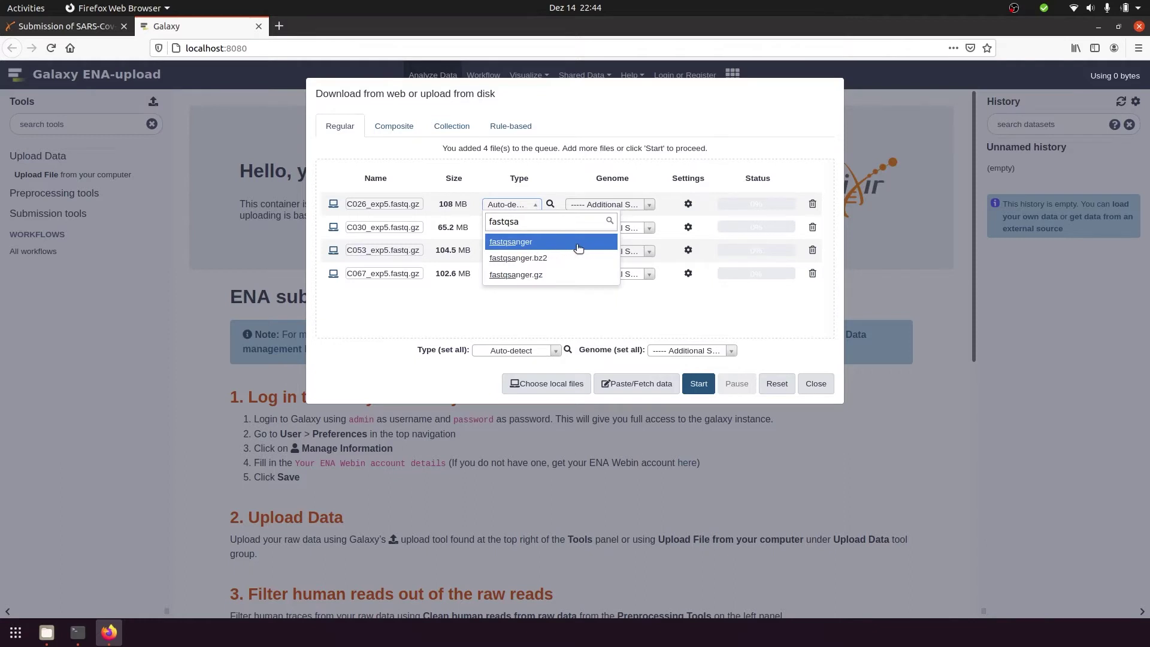
{"action": "key", "text": "BackSpace"}
{"action": "key", "text": "BackSpace"}
{"action": "key", "text": "BackSpace"}
{"action": "key", "text": "BackSpace"}
{"action": "key", "text": "BackSpace"}
{"action": "key", "text": "BackSpace"}
{"action": "key", "text": "BackSpace"}
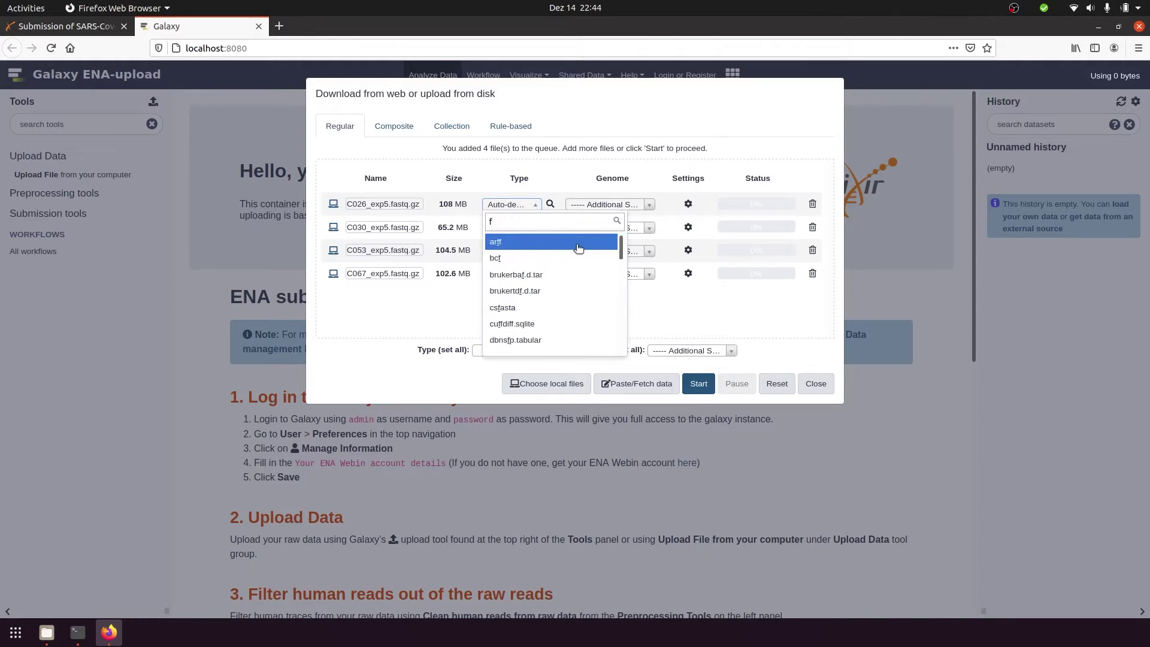
{"action": "left_click", "coordinate": [450, 311]}
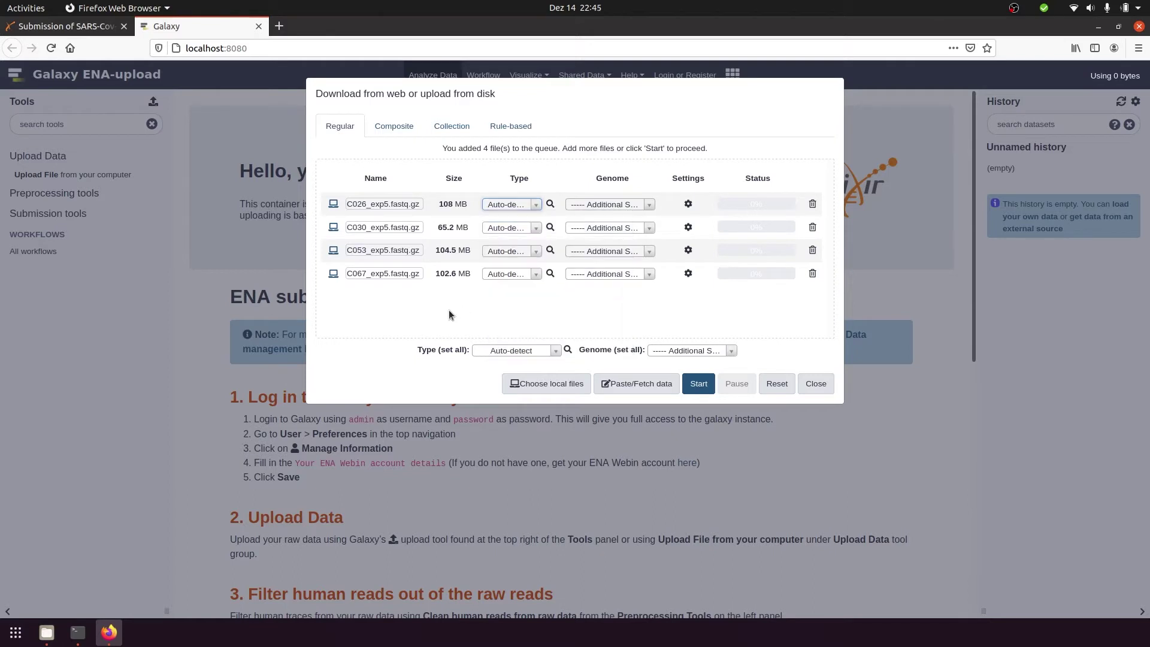
Start uploading the four queued fastq.gz files and close the upload dialog
{"action": "left_click", "coordinate": [698, 384]}
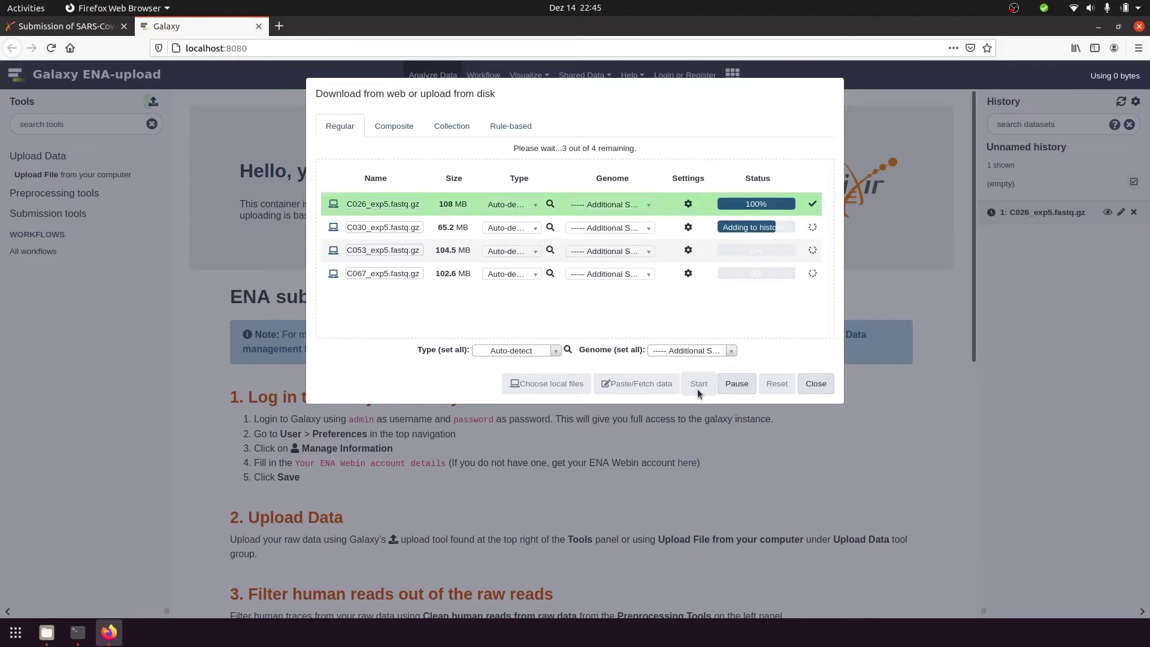
{"action": "left_click", "coordinate": [832, 386]}
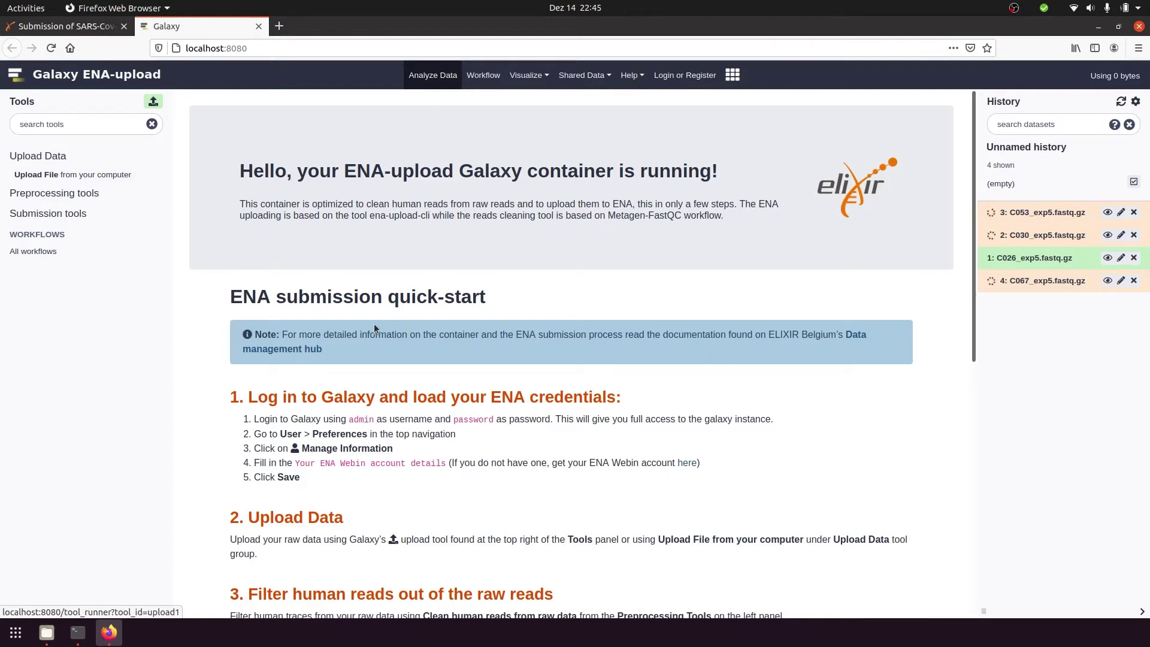
Open Clean Human reads from raw data with reference Human (b38) hg38 and Single reads
{"action": "left_click", "coordinate": [106, 193]}
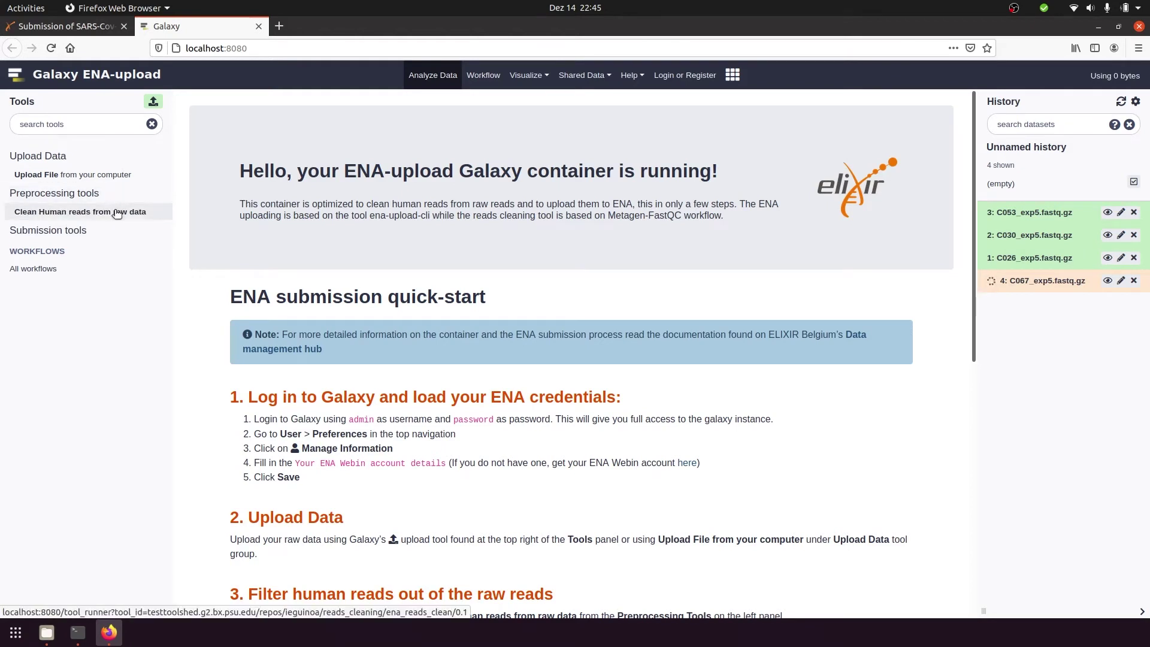
{"action": "left_click", "coordinate": [116, 213]}
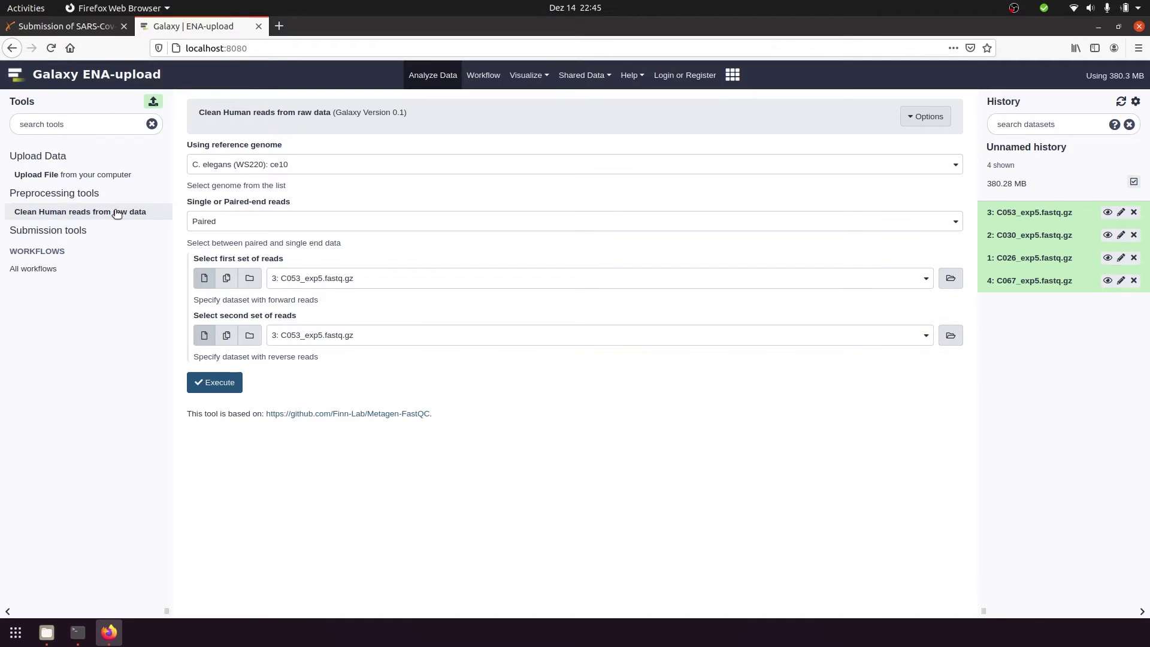
{"action": "left_click", "coordinate": [290, 172]}
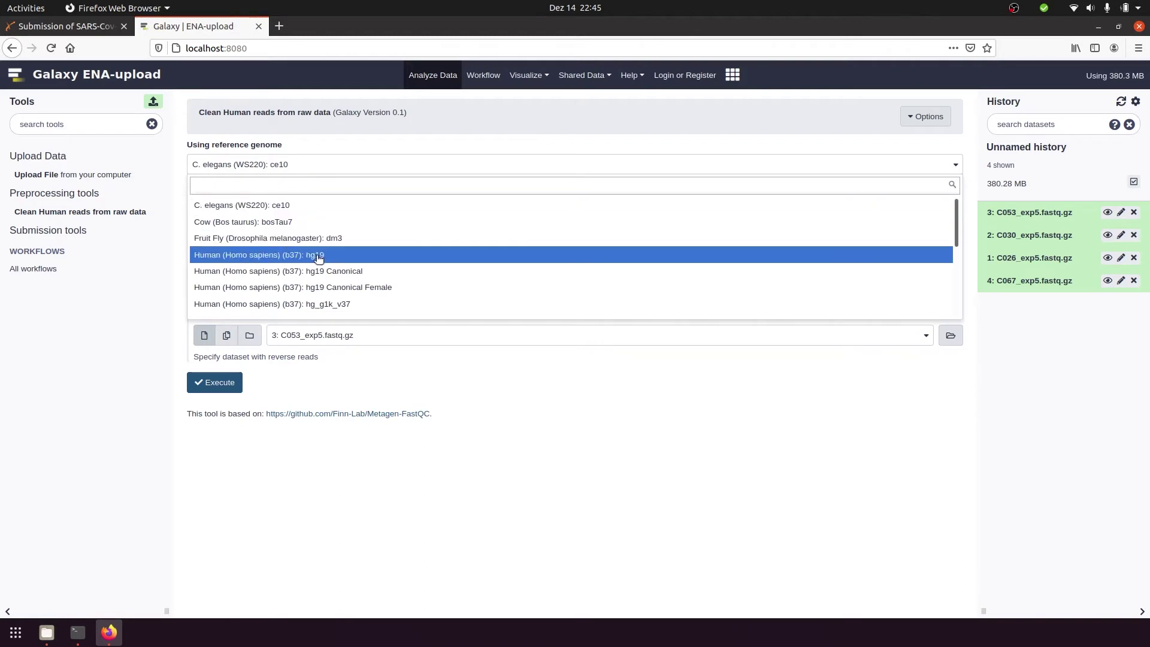
{"action": "scroll", "coordinate": [319, 258], "scroll_direction": "down", "scroll_amount": 4}
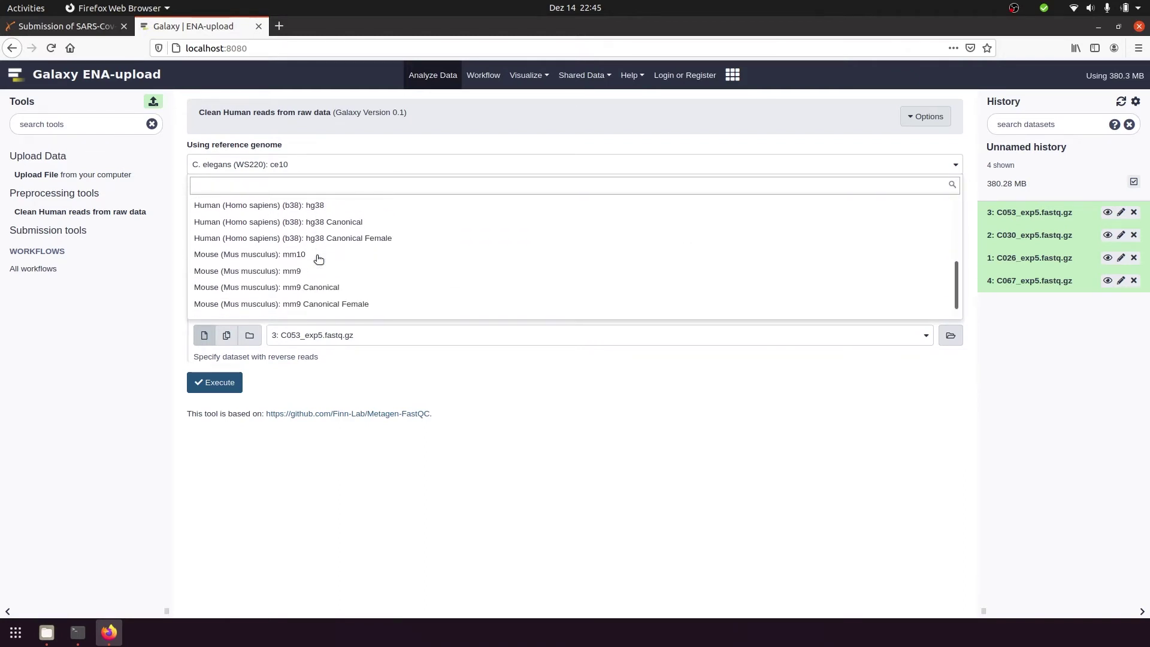
{"action": "left_click", "coordinate": [344, 214]}
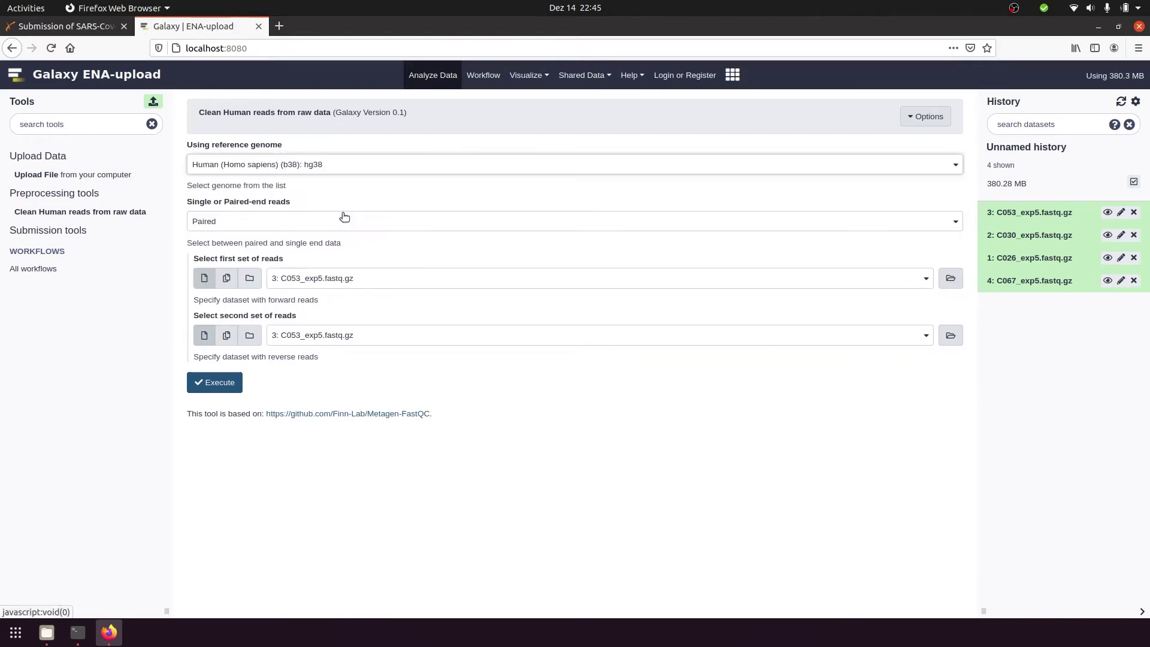
{"action": "left_click", "coordinate": [343, 223]}
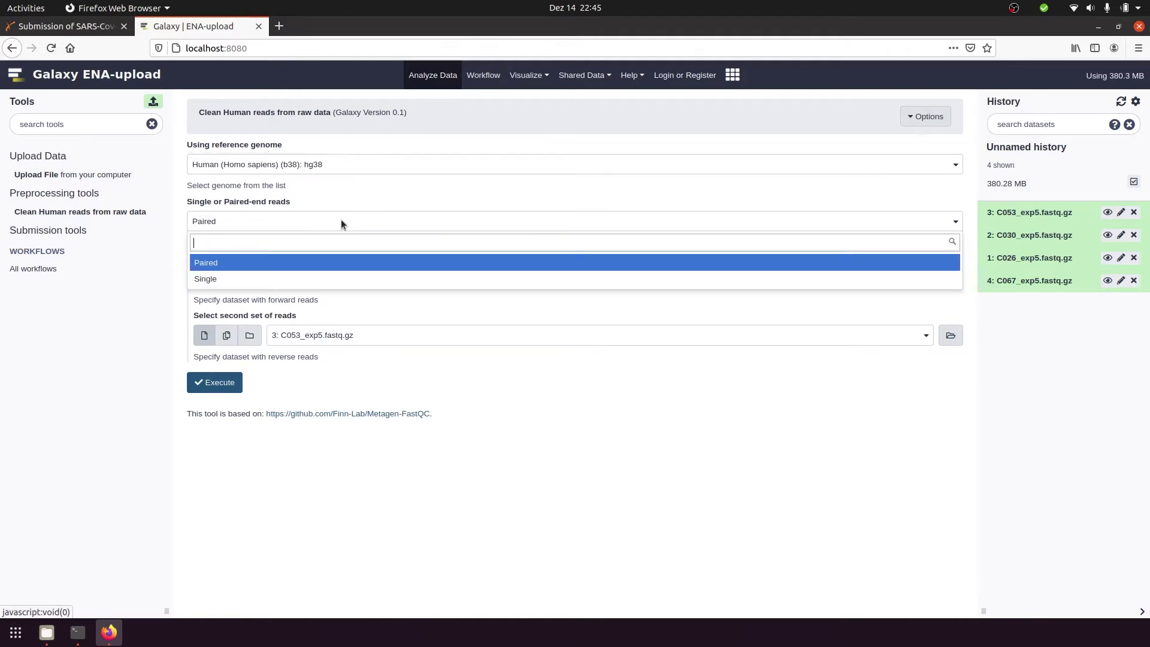
{"action": "left_click", "coordinate": [360, 279]}
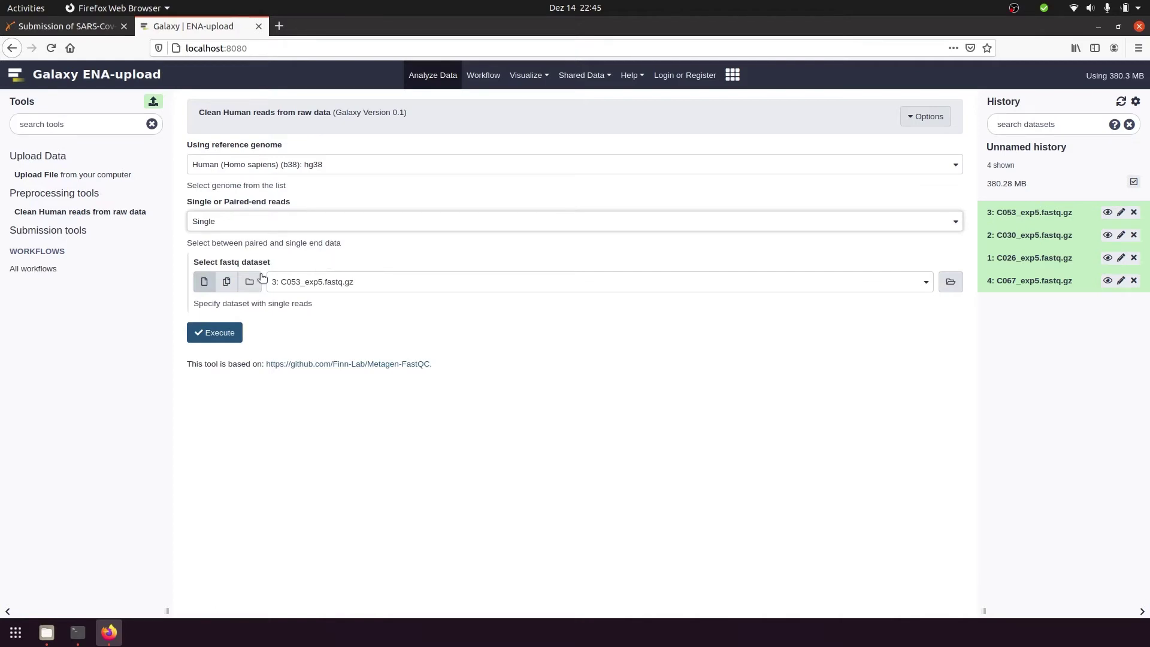
Select all four fastq.gz datasets as multiple inputs and execute the cleaning tool
{"action": "left_click", "coordinate": [226, 291]}
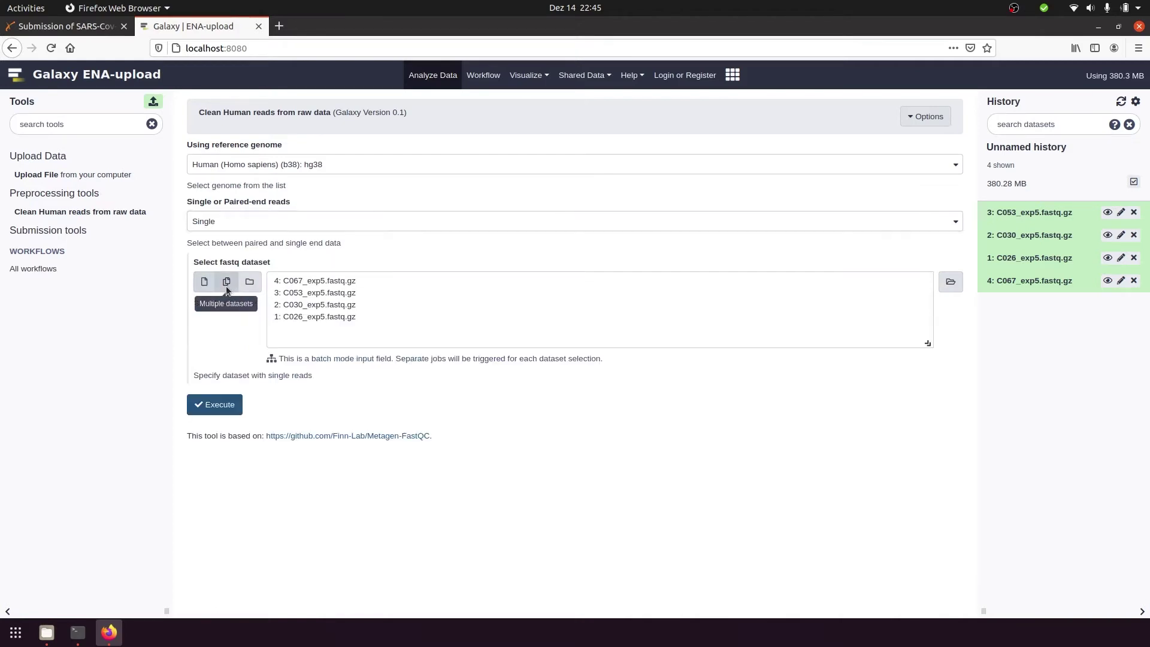
{"action": "left_click", "coordinate": [313, 281]}
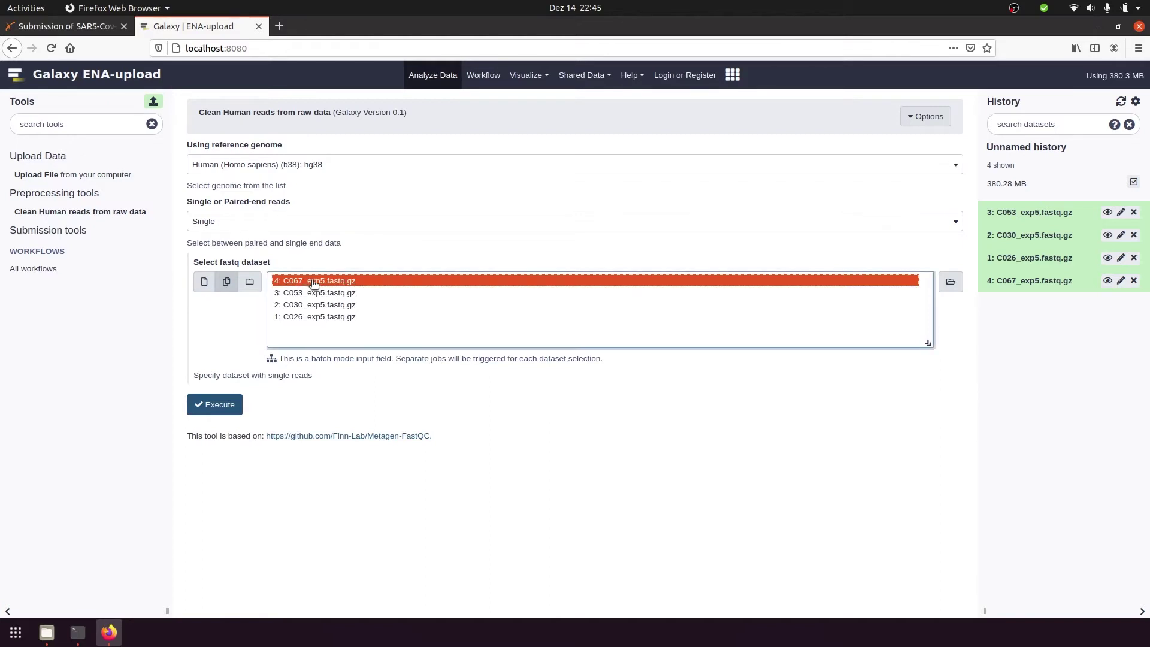
{"action": "left_click", "coordinate": [340, 317], "text": "shift"}
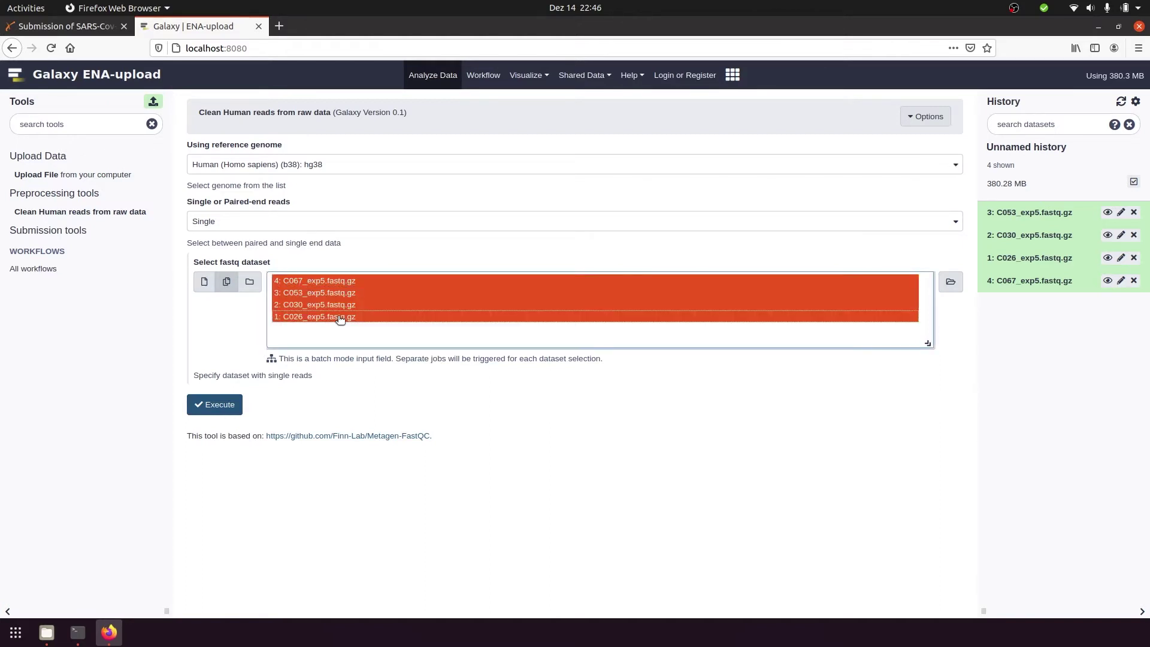
{"action": "left_click", "coordinate": [219, 406]}
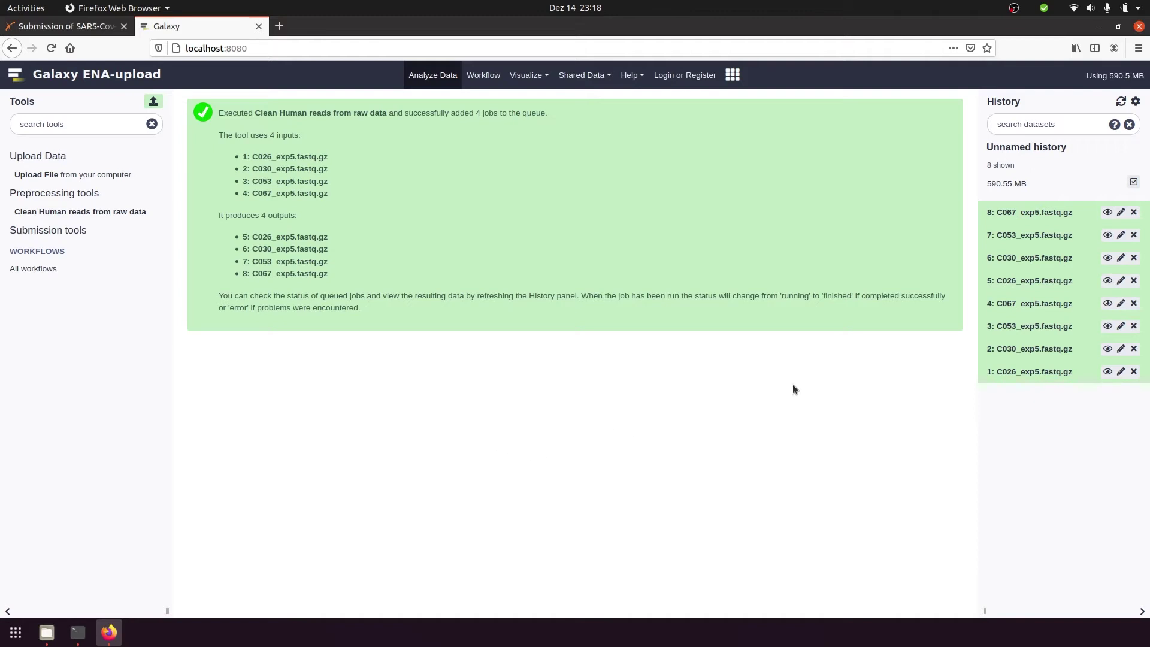
Expand cleaned dataset 5, C026_exp5.fastq.gz, to show its 107.9 MB size, fastqsanger.gz format and cleaning log
{"action": "left_click", "coordinate": [1033, 281]}
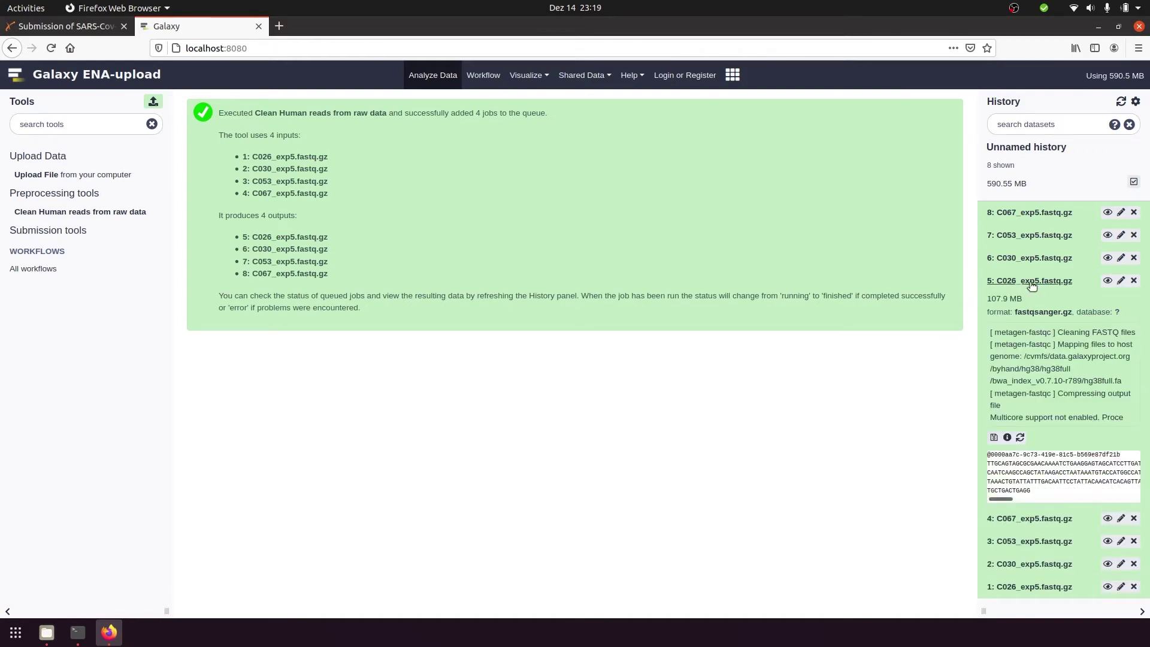
{"action": "mouse_move", "coordinate": [1025, 300]}
{"action": "left_mouse_down"}
{"action": "mouse_move", "coordinate": [980, 300]}
{"action": "mouse_move", "coordinate": [1020, 299]}
{"action": "left_mouse_up"}
Open the ENA Upload tool from the Submission tools section of the Tools panel
{"action": "left_click", "coordinate": [139, 235]}
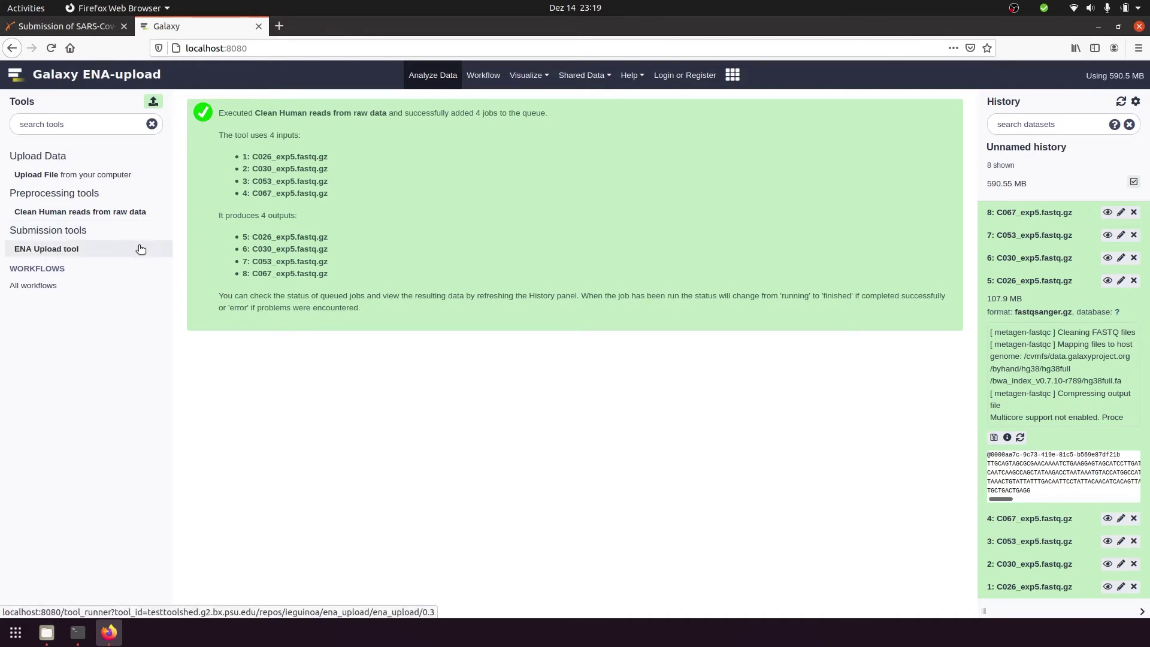
{"action": "left_click", "coordinate": [142, 250]}
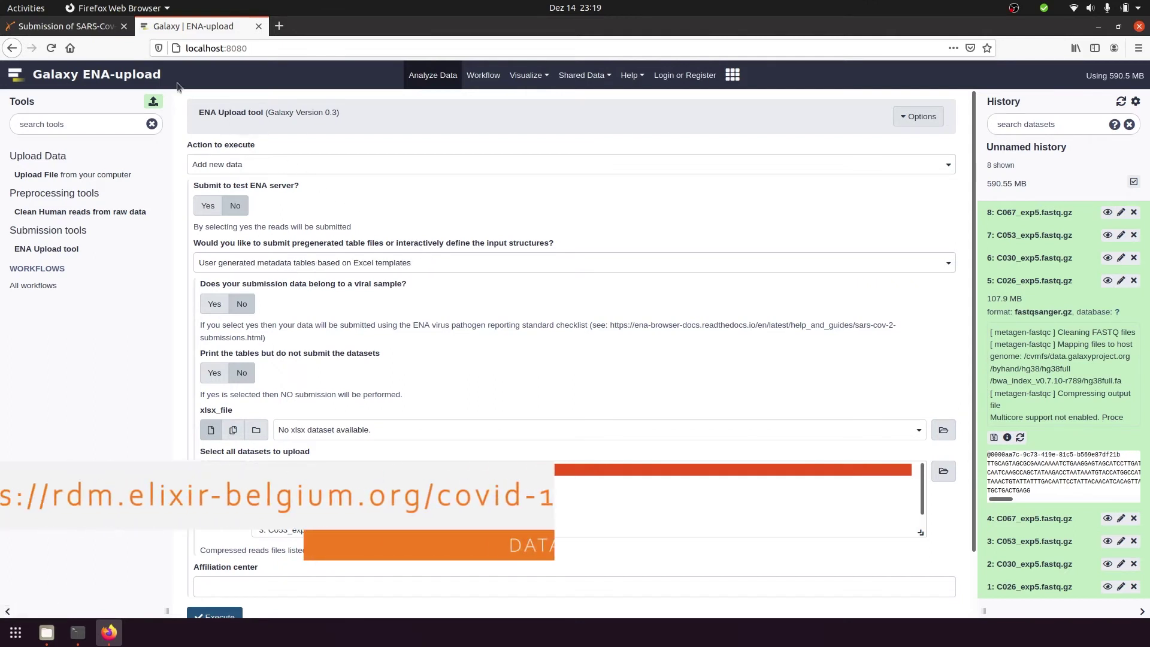
From section 5 of the SARS-CoV-2 submission page, open galaxy_metadata_template_20200910_ENAonly.xlsx in a new tab
{"action": "left_click", "coordinate": [96, 28]}
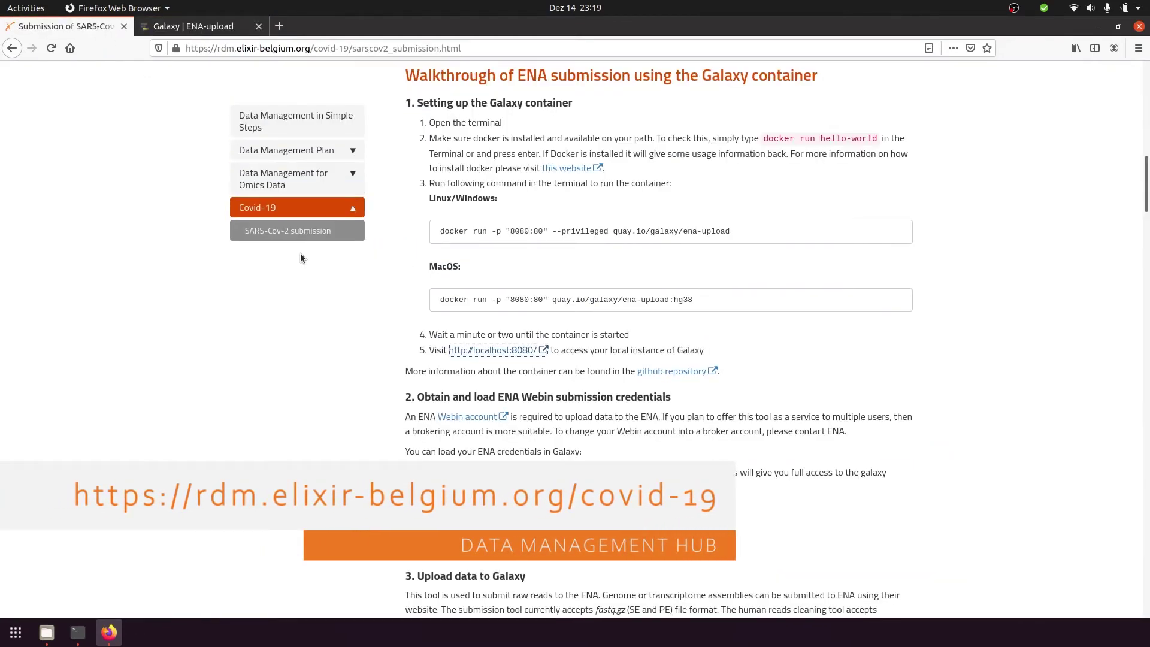
{"action": "scroll", "coordinate": [330, 305], "scroll_direction": "down", "scroll_amount": 7}
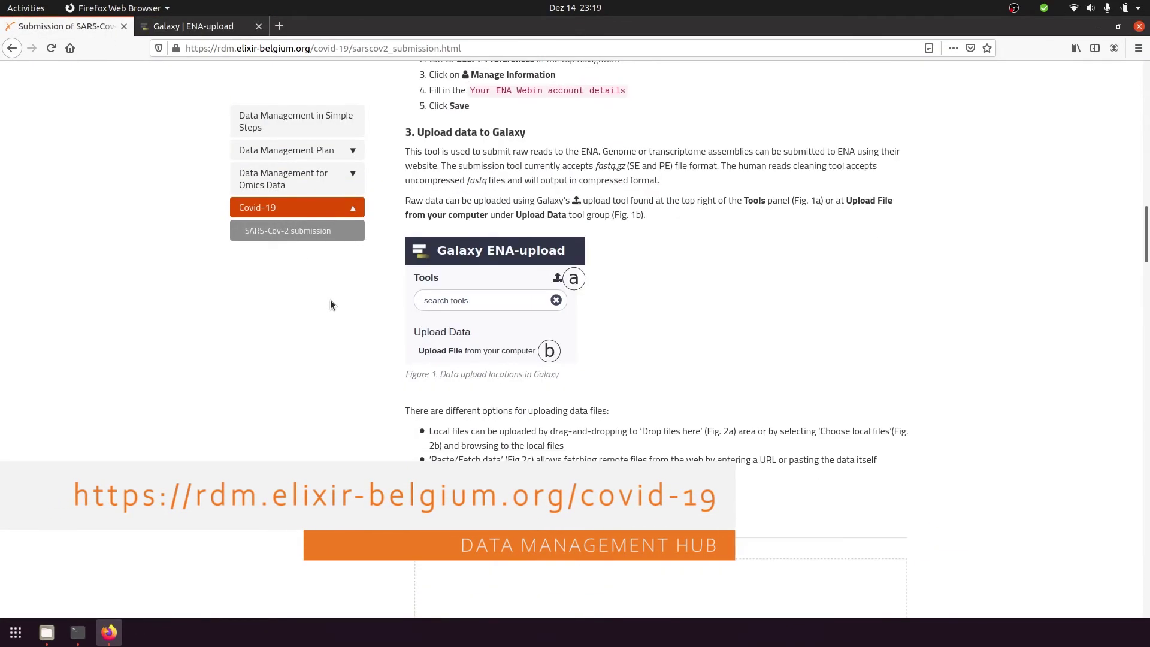
{"action": "scroll", "coordinate": [331, 305], "scroll_direction": "down", "scroll_amount": 1}
{"action": "scroll", "coordinate": [330, 306], "scroll_direction": "down", "scroll_amount": 11}
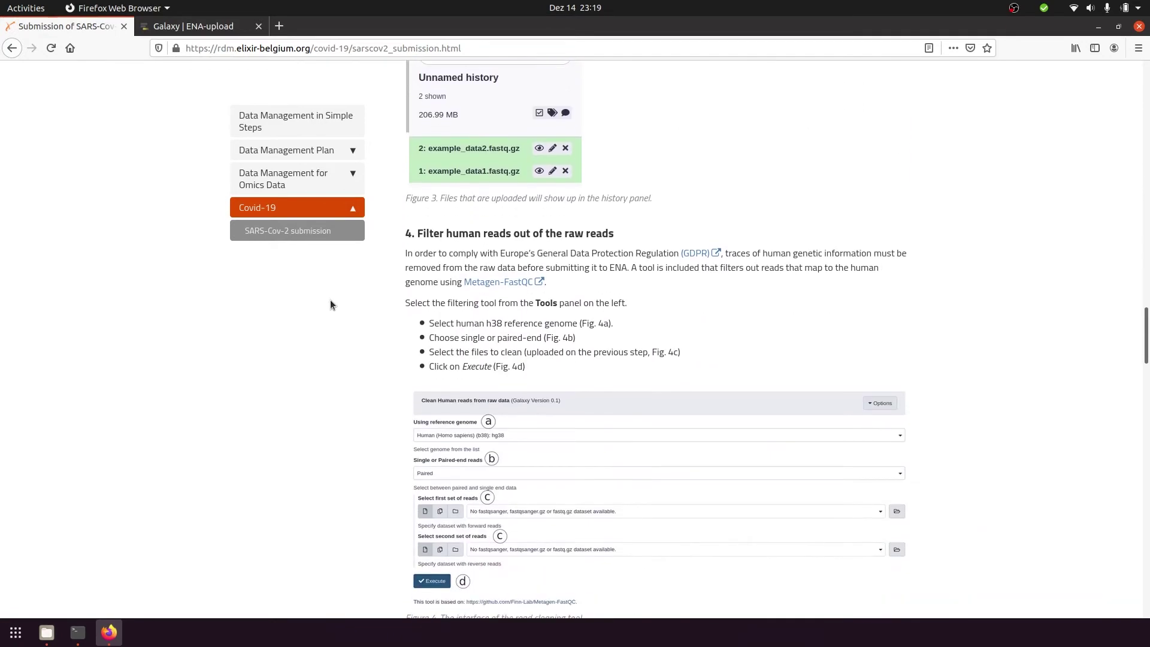
{"action": "scroll", "coordinate": [330, 305], "scroll_direction": "down", "scroll_amount": 8}
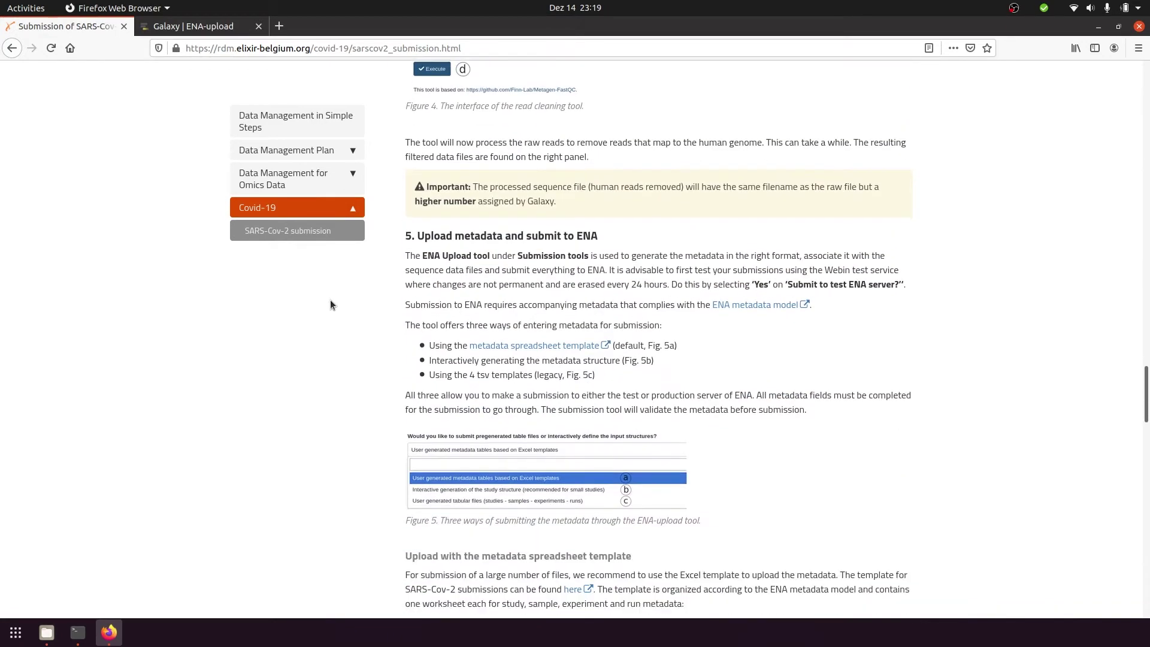
{"action": "left_click", "coordinate": [510, 347]}
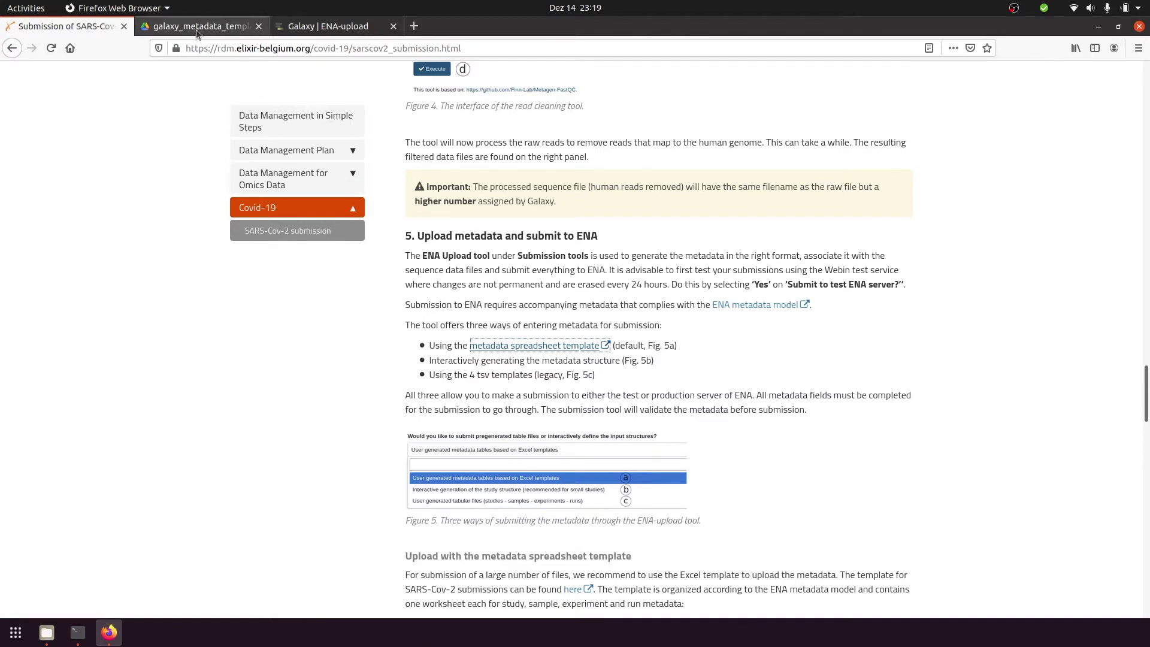
{"action": "left_click", "coordinate": [198, 27]}
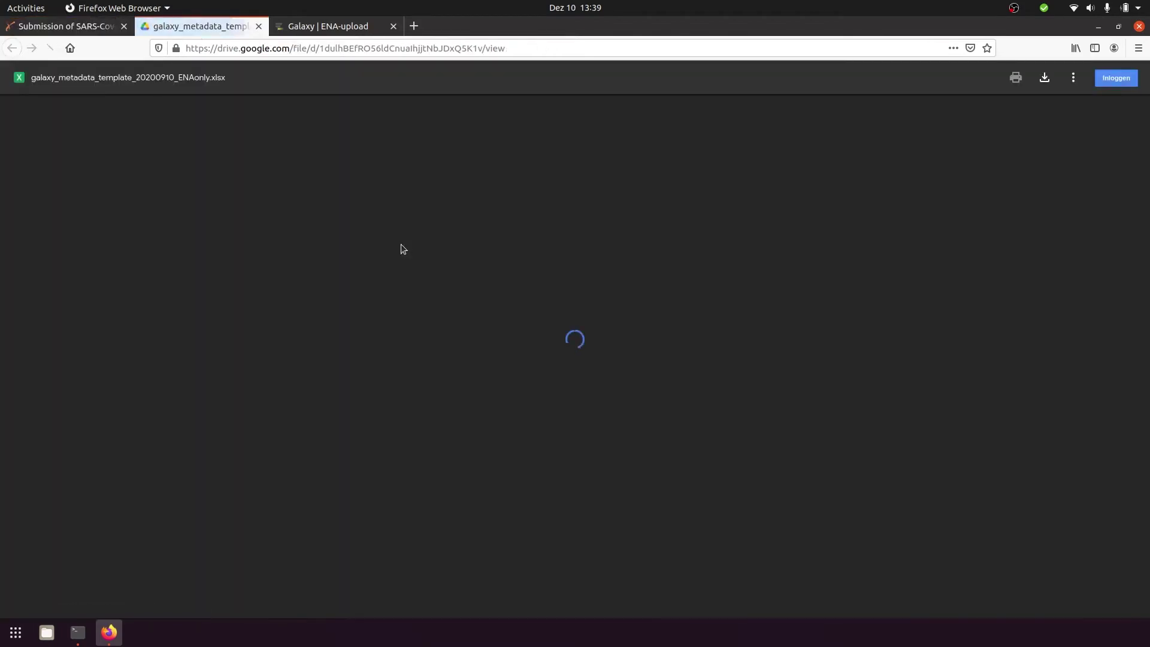
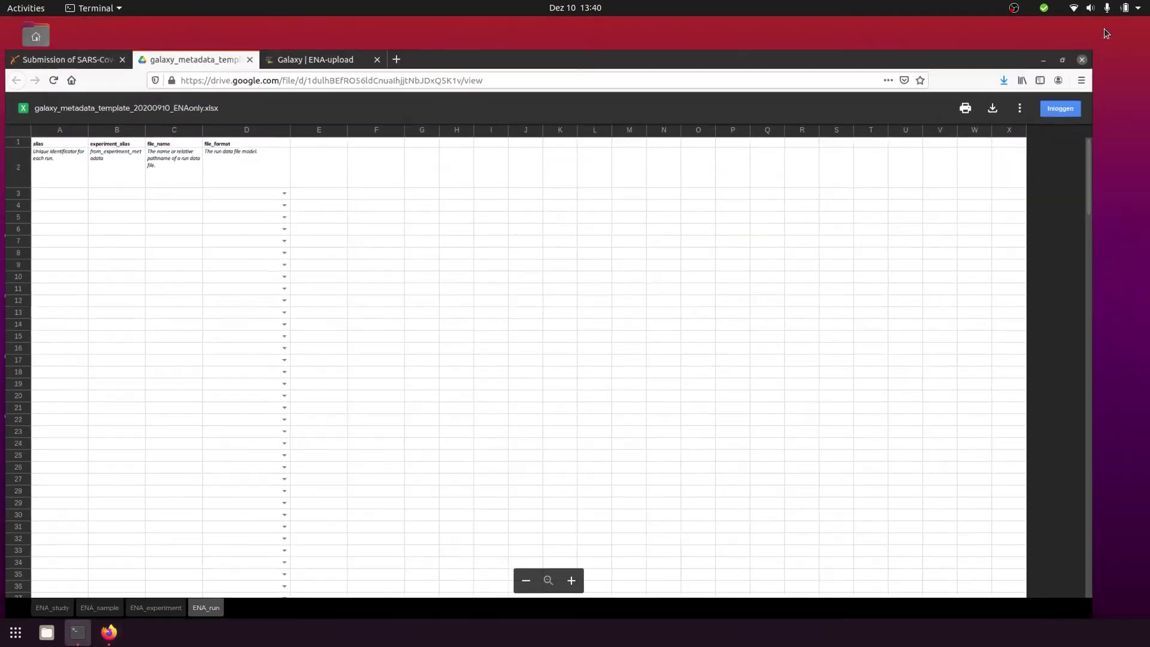
Open the filled galaxy_metadata_template_example.xlsx from the desktop in LibreOffice Calc
{"action": "left_click", "coordinate": [54, 196]}
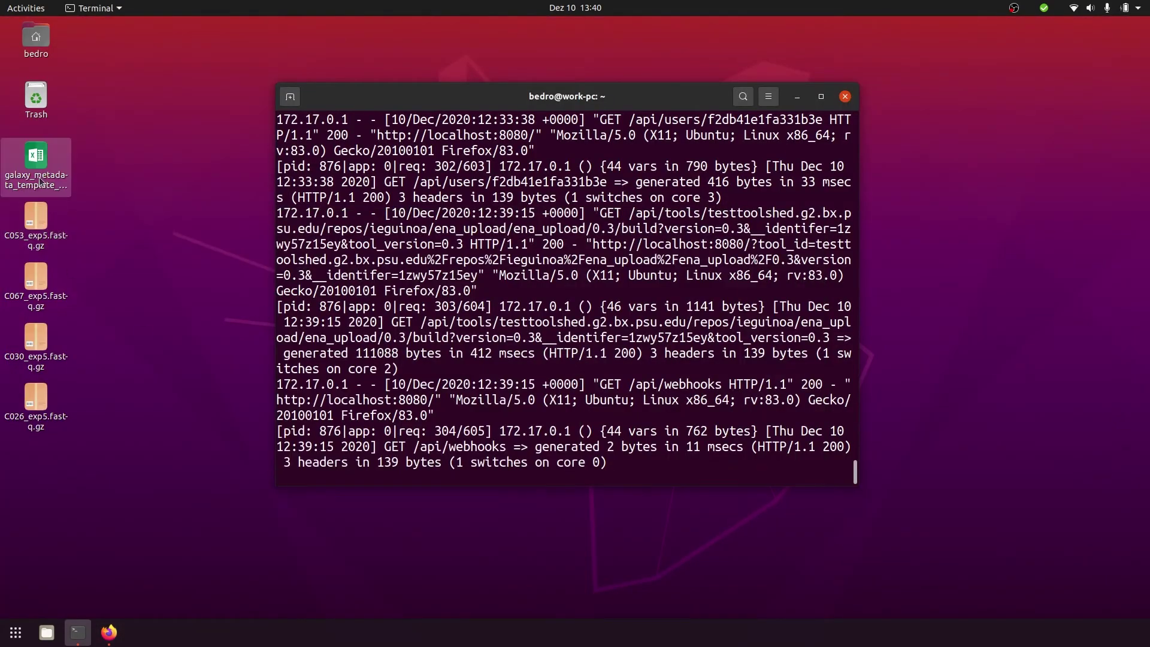
{"action": "key", "text": "Return"}
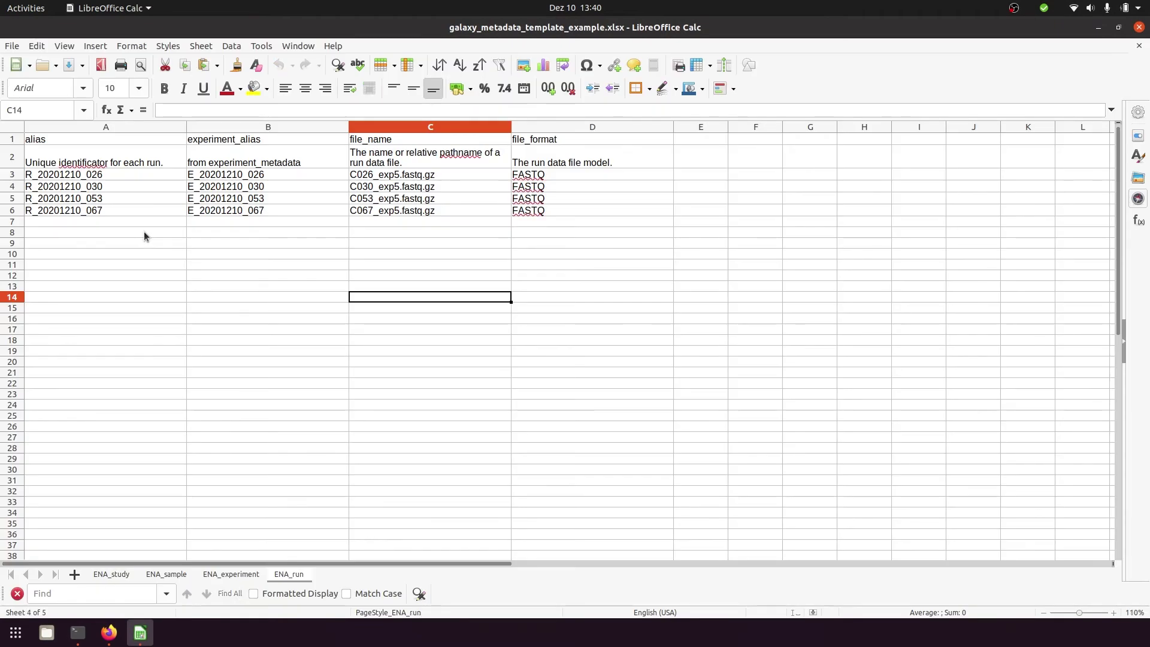
Review the ENA_study, ENA_sample, ENA_experiment and ENA_run sheets, then minimise Calc
{"action": "left_click", "coordinate": [105, 573]}
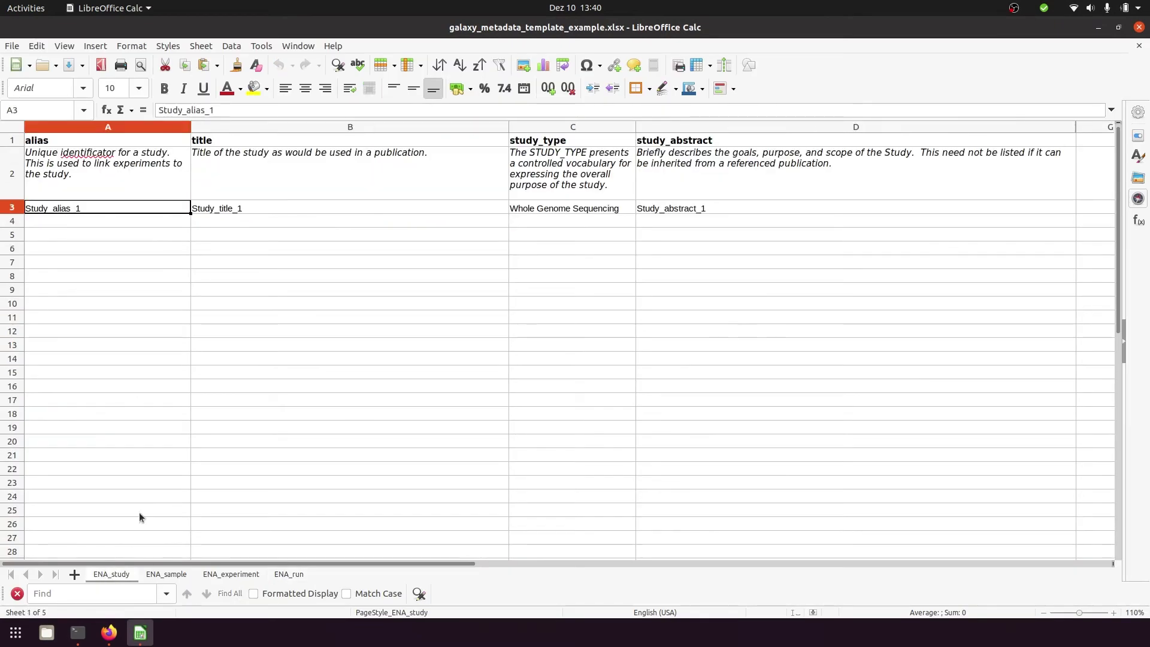
{"action": "left_click", "coordinate": [165, 576]}
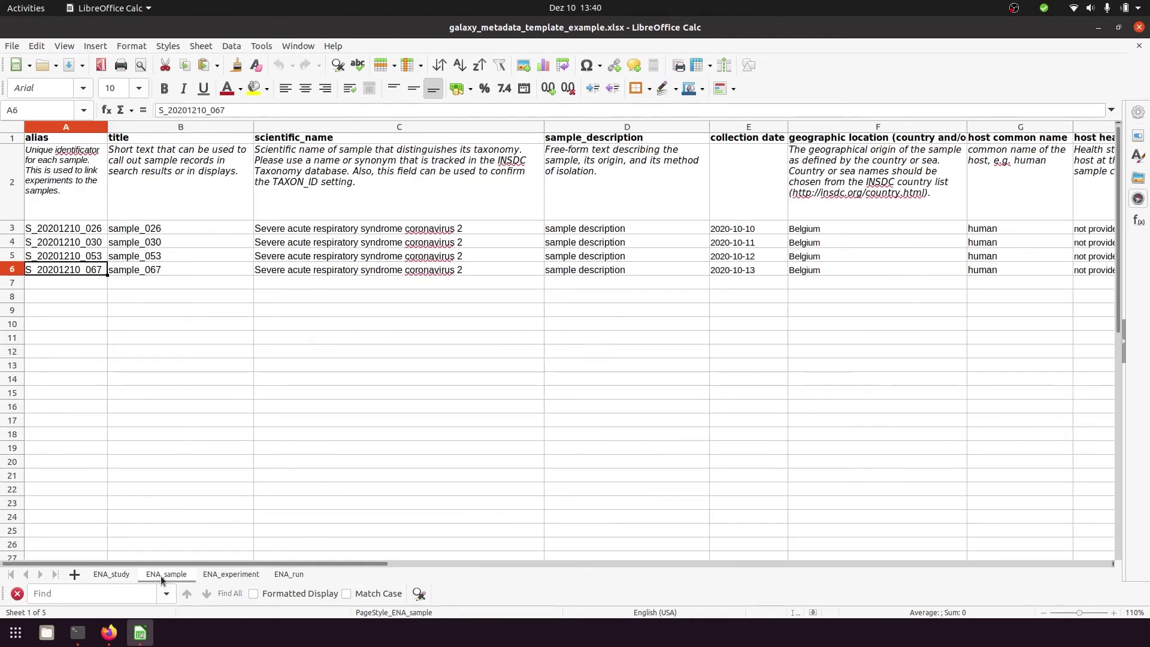
{"action": "left_click", "coordinate": [228, 577]}
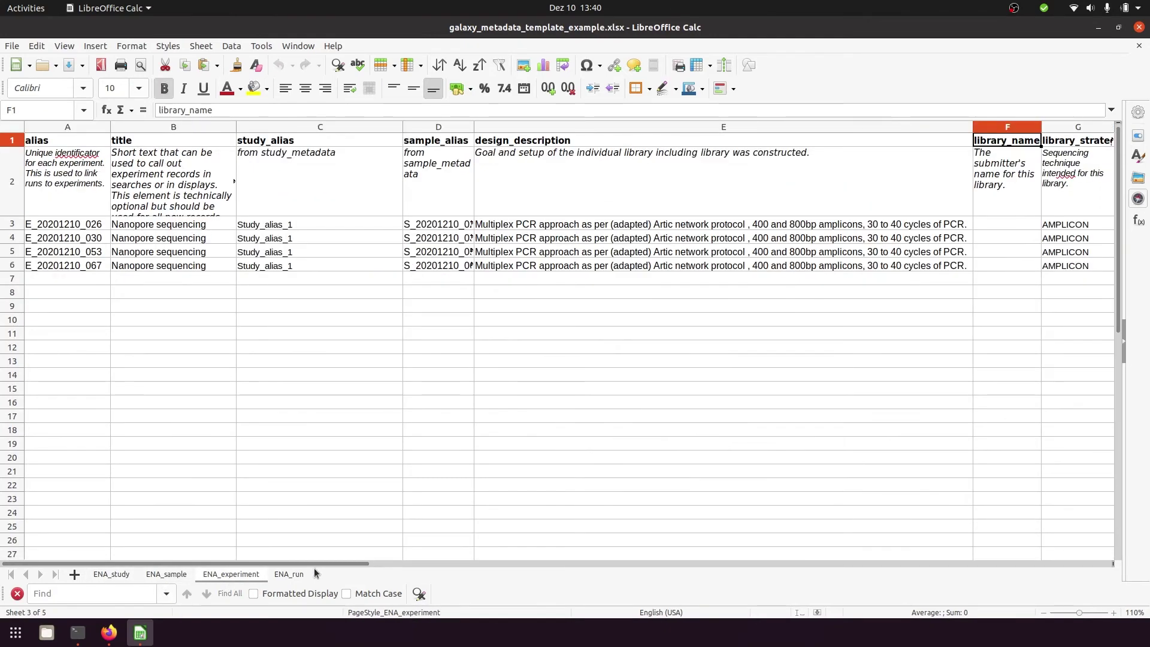
{"action": "left_click", "coordinate": [293, 575]}
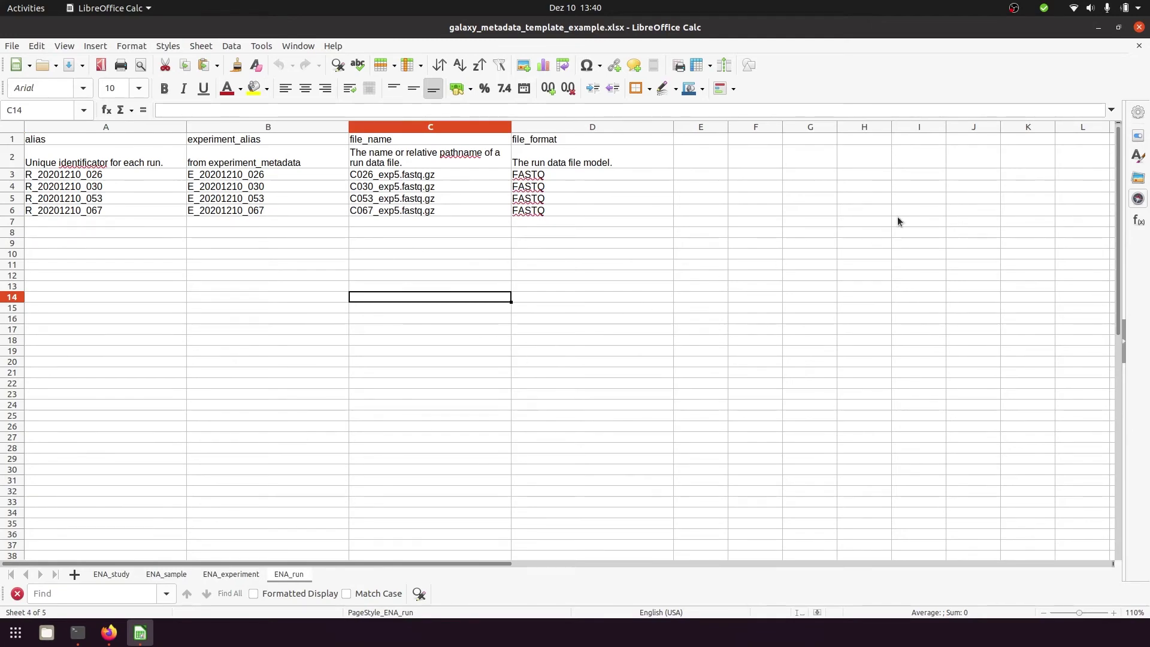
{"action": "left_click", "coordinate": [1098, 28]}
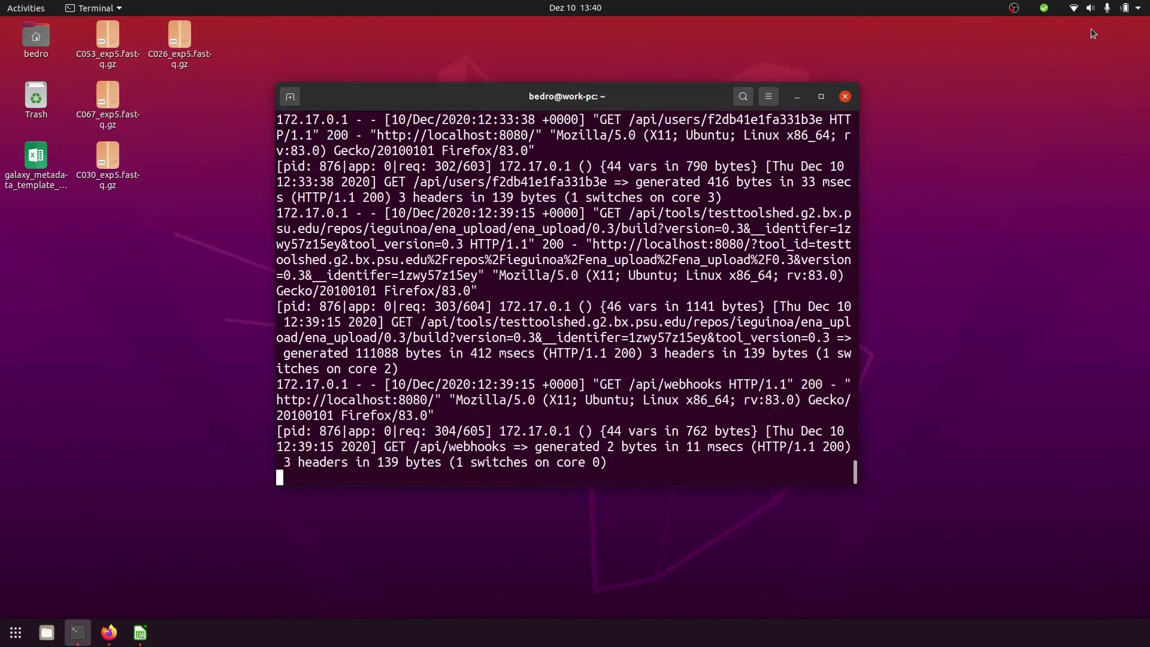
{"action": "left_click", "coordinate": [109, 635]}
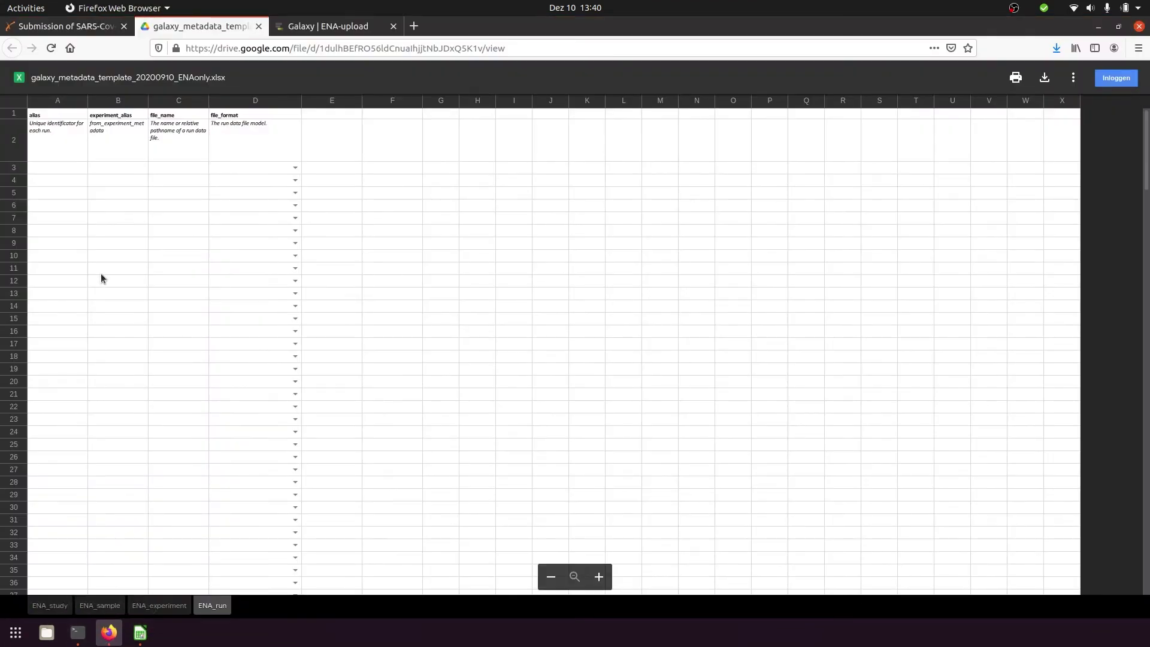
Return to the Galaxy ENA-upload tab and open the ENA Upload tool from Submission tools
{"action": "left_click", "coordinate": [324, 26]}
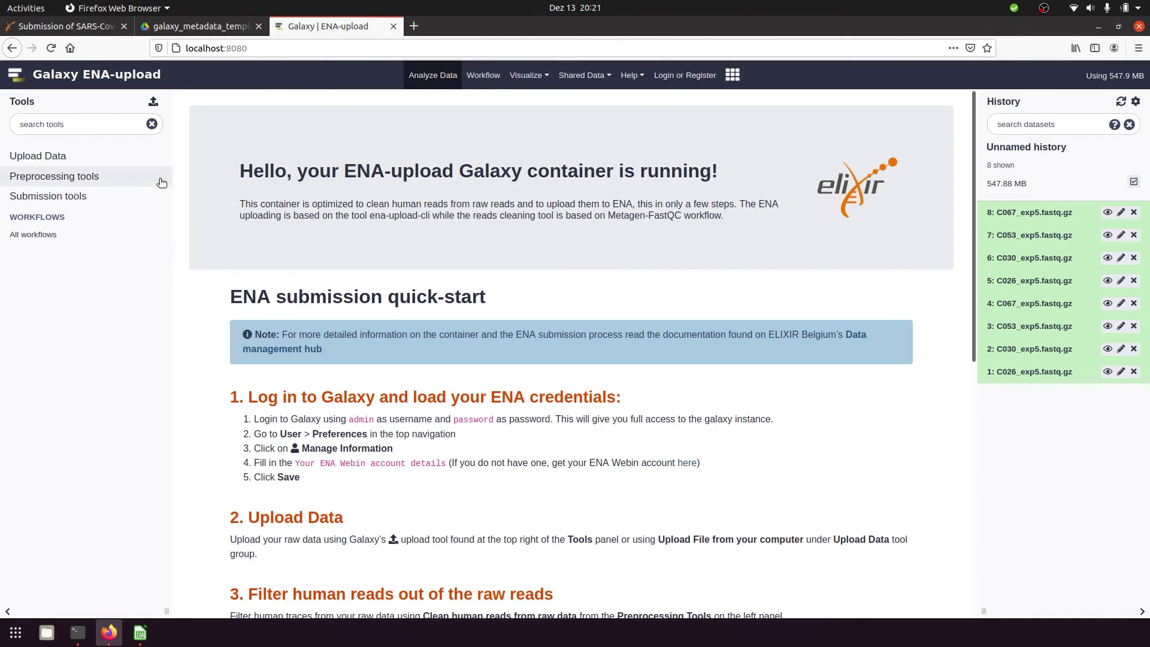
{"action": "left_click", "coordinate": [135, 198]}
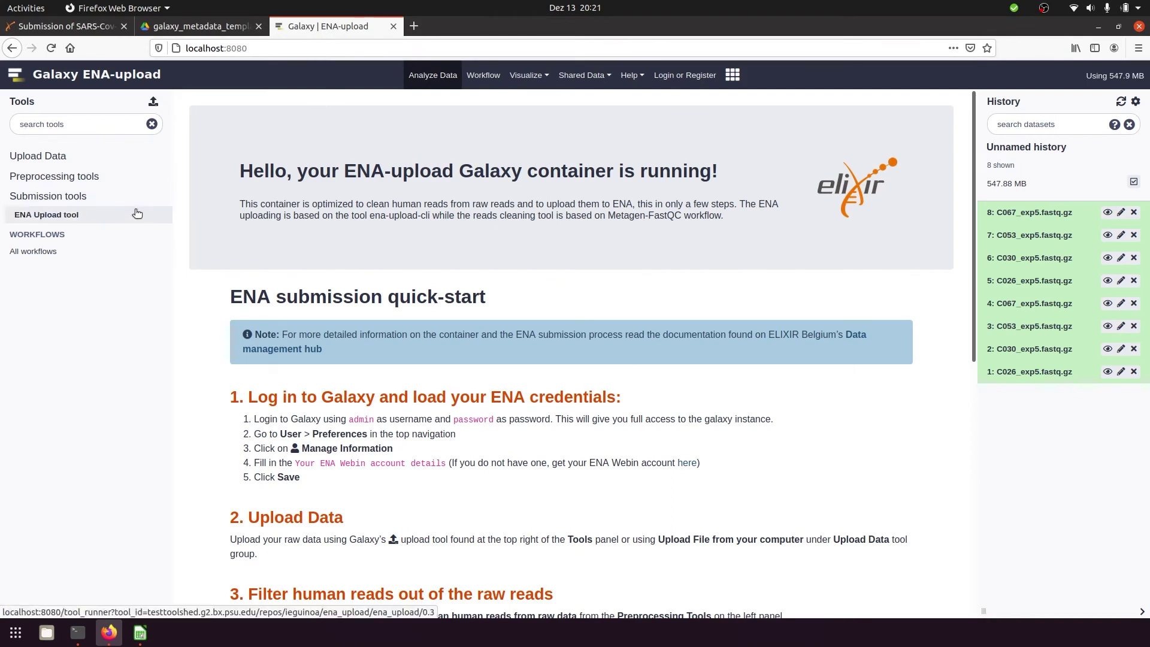
{"action": "left_click", "coordinate": [137, 213]}
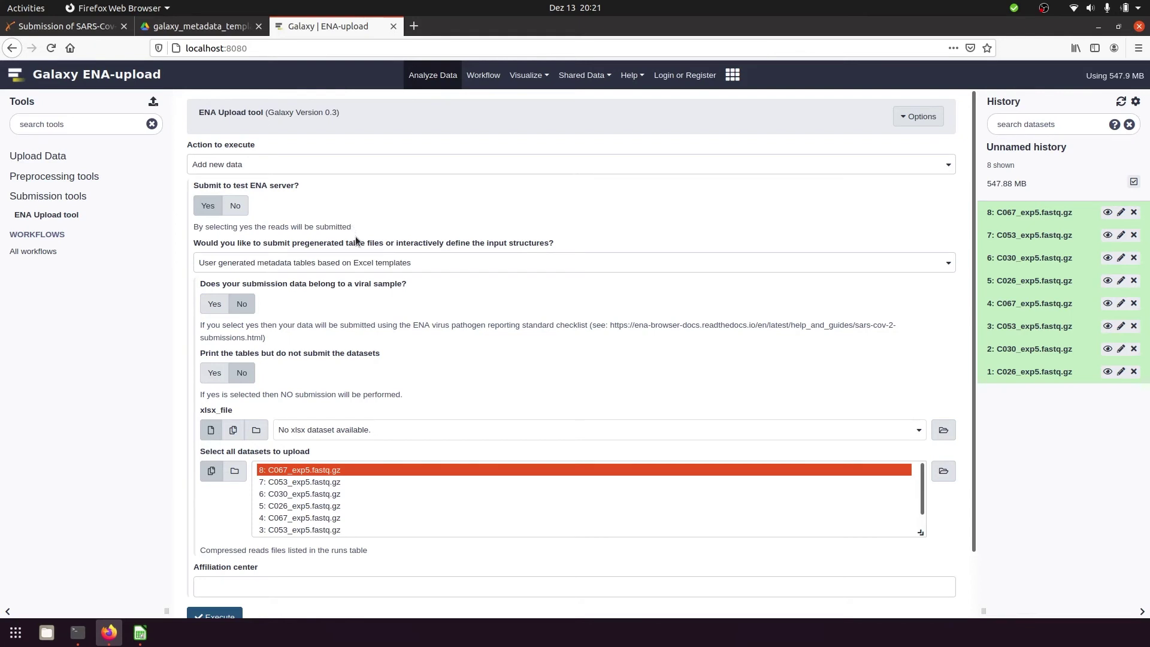
Keep Excel-template metadata tables as input and mark the submission as a viral sample
{"action": "left_click", "coordinate": [355, 266]}
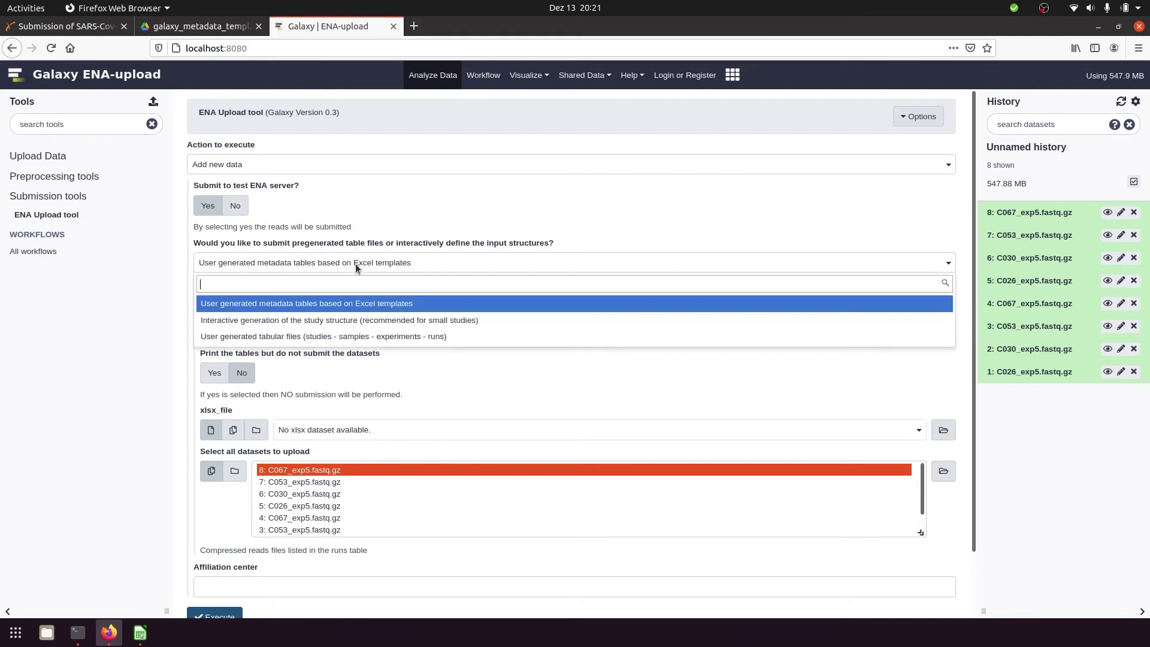
{"action": "left_click", "coordinate": [362, 304]}
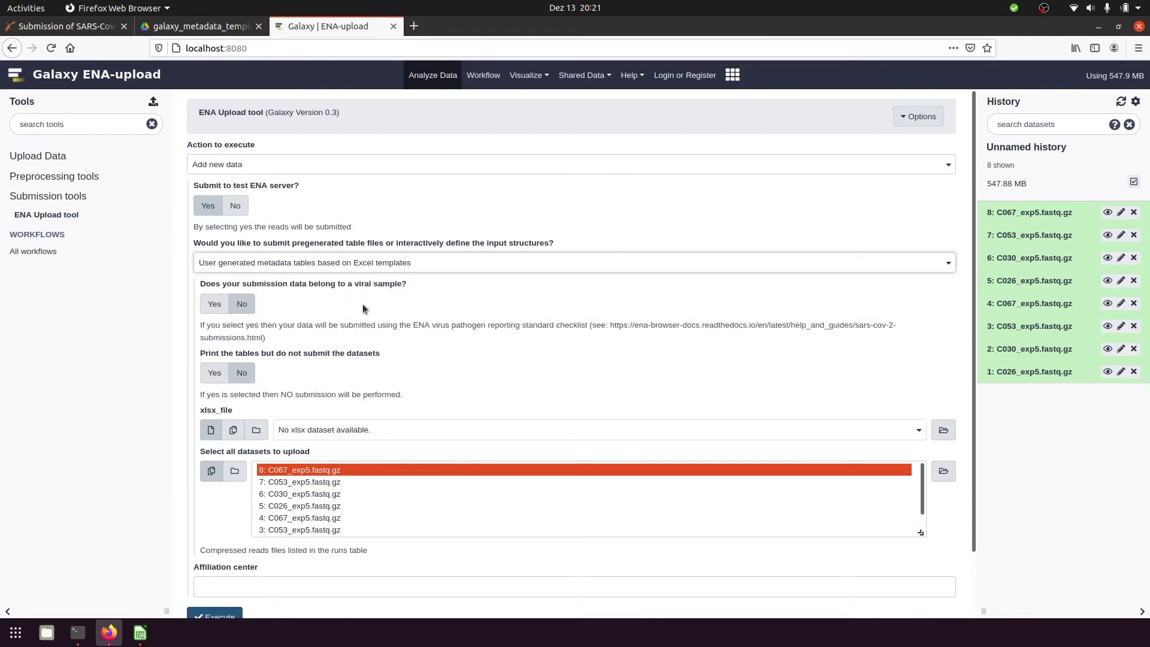
{"action": "left_click", "coordinate": [216, 308]}
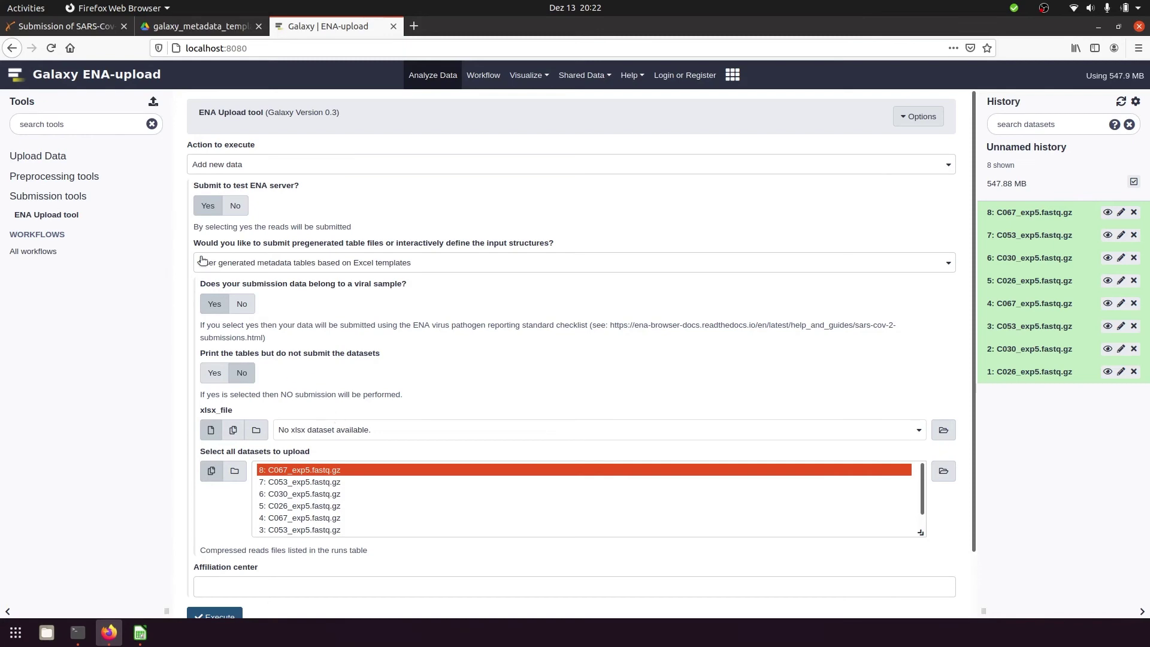
{"action": "left_click", "coordinate": [136, 165]}
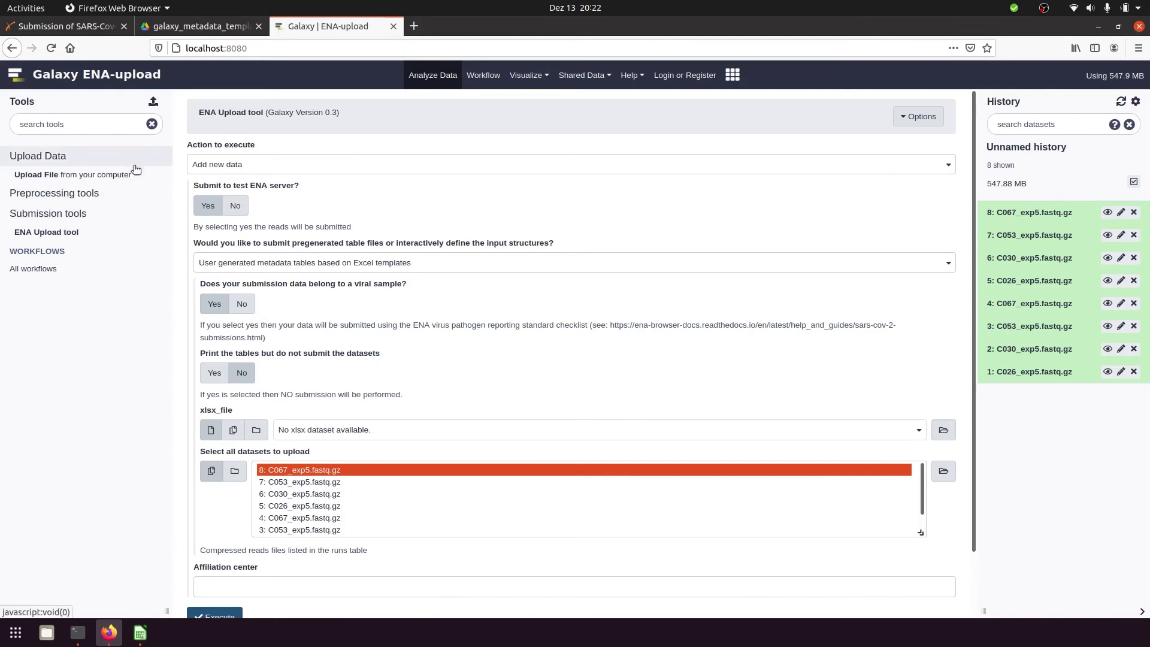
Upload galaxy_metadata_template_example.xlsx from the computer as history dataset 9
{"action": "left_click", "coordinate": [136, 174]}
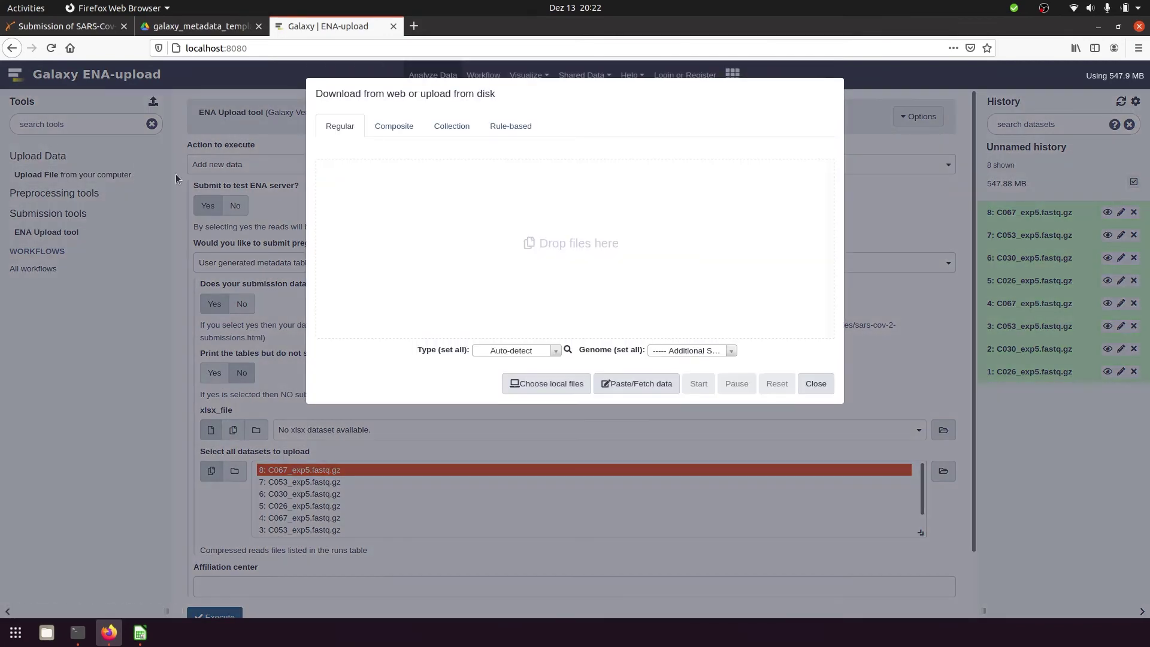
{"action": "left_click", "coordinate": [527, 383]}
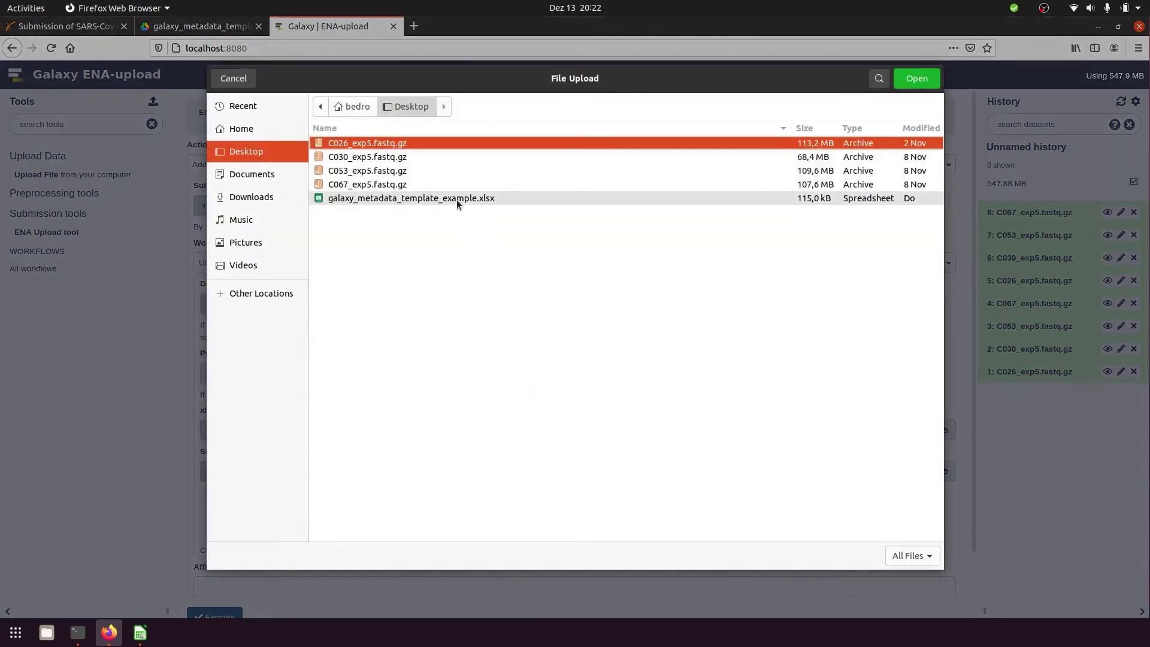
{"action": "left_click", "coordinate": [458, 200]}
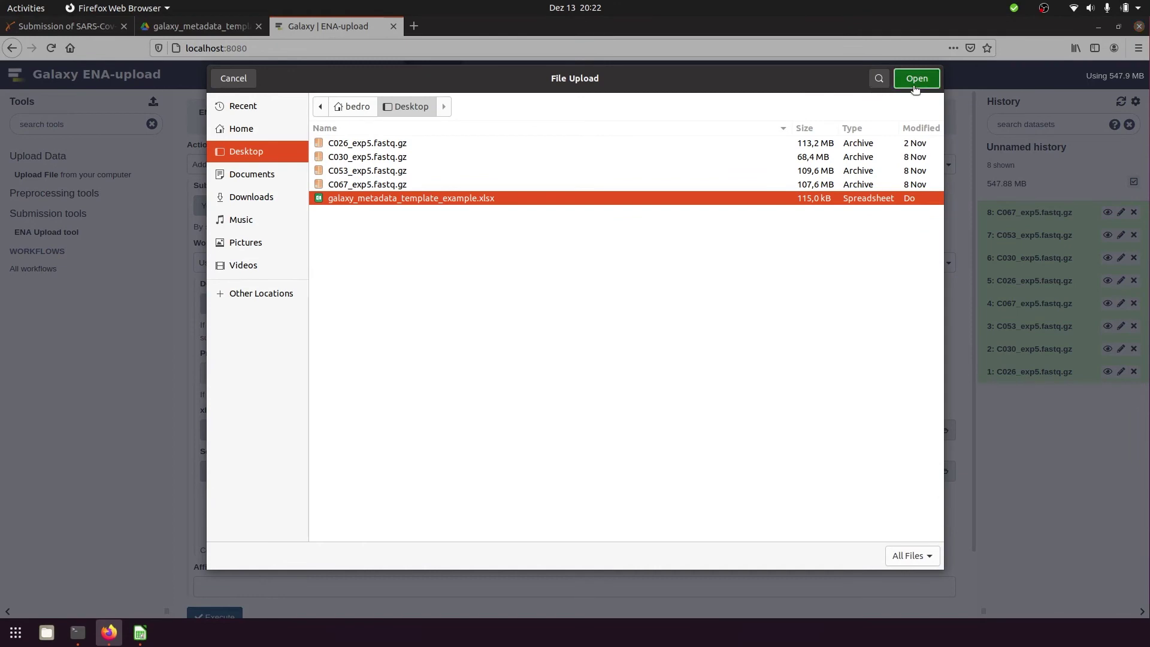
{"action": "left_click", "coordinate": [912, 85]}
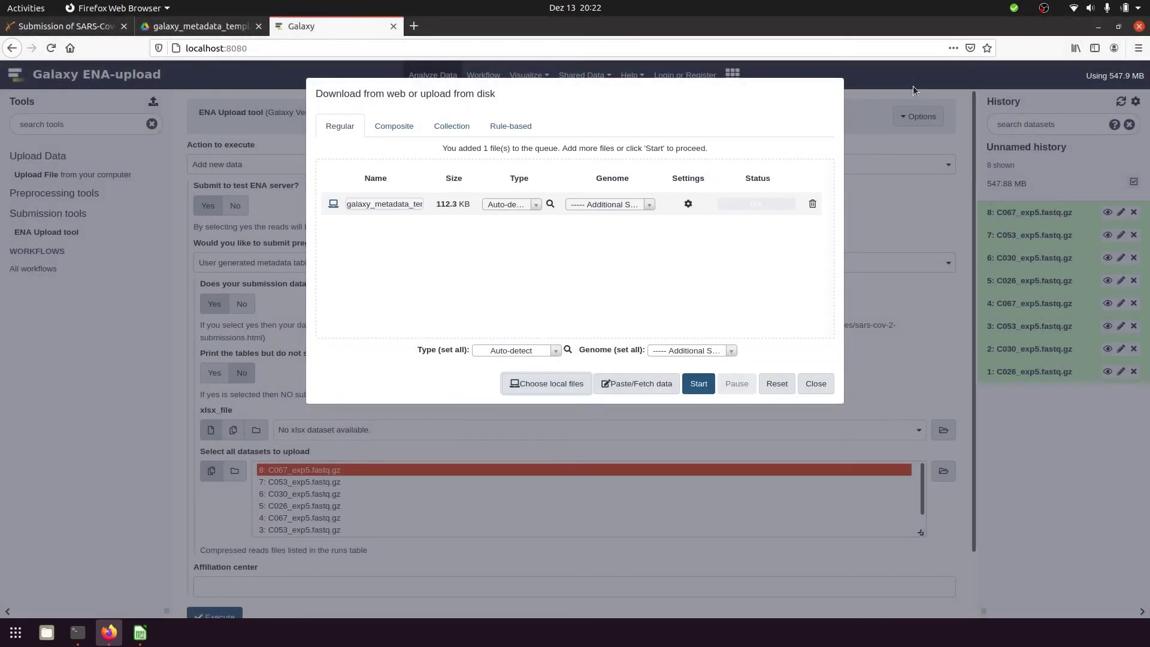
{"action": "left_click", "coordinate": [703, 388]}
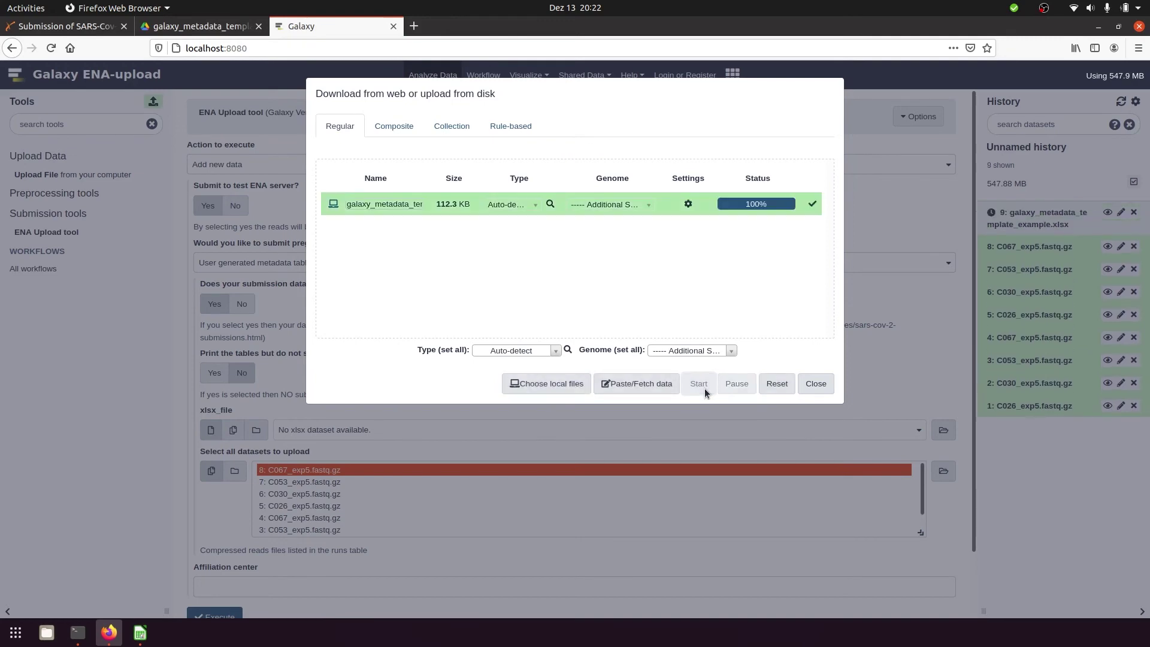
{"action": "left_click", "coordinate": [816, 384]}
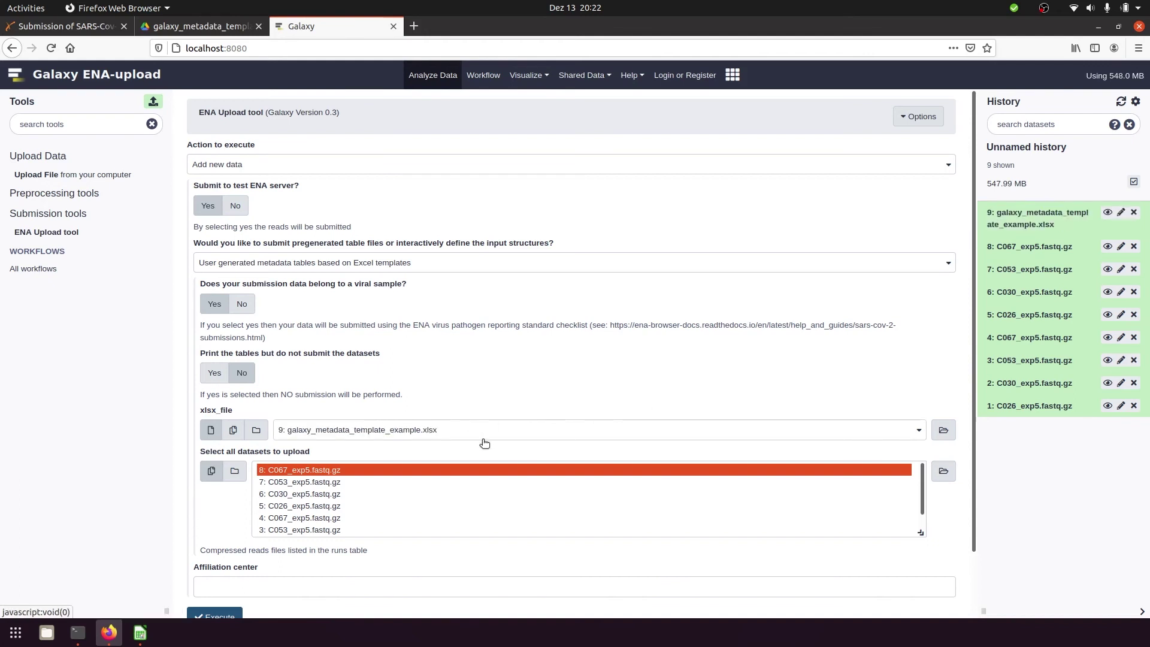
Select read datasets 5–8, set affiliation center to 'Affiliation Center', and execute the tool
{"action": "left_click", "coordinate": [362, 510], "text": "shift"}
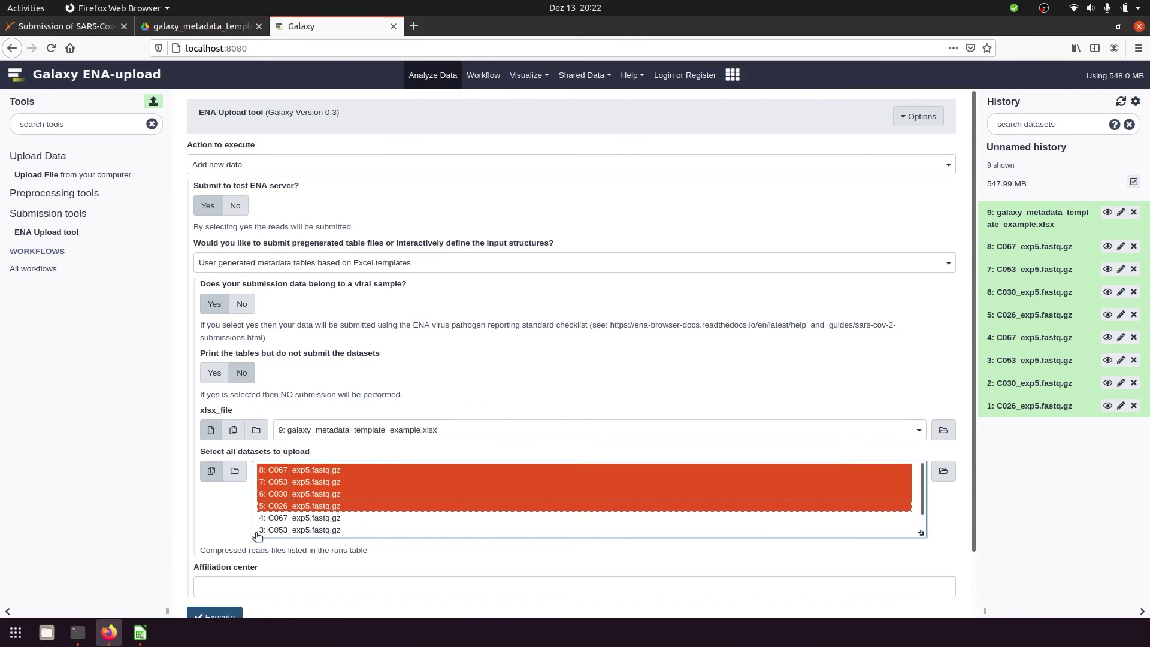
{"action": "scroll", "coordinate": [221, 552], "scroll_direction": "down", "scroll_amount": 2}
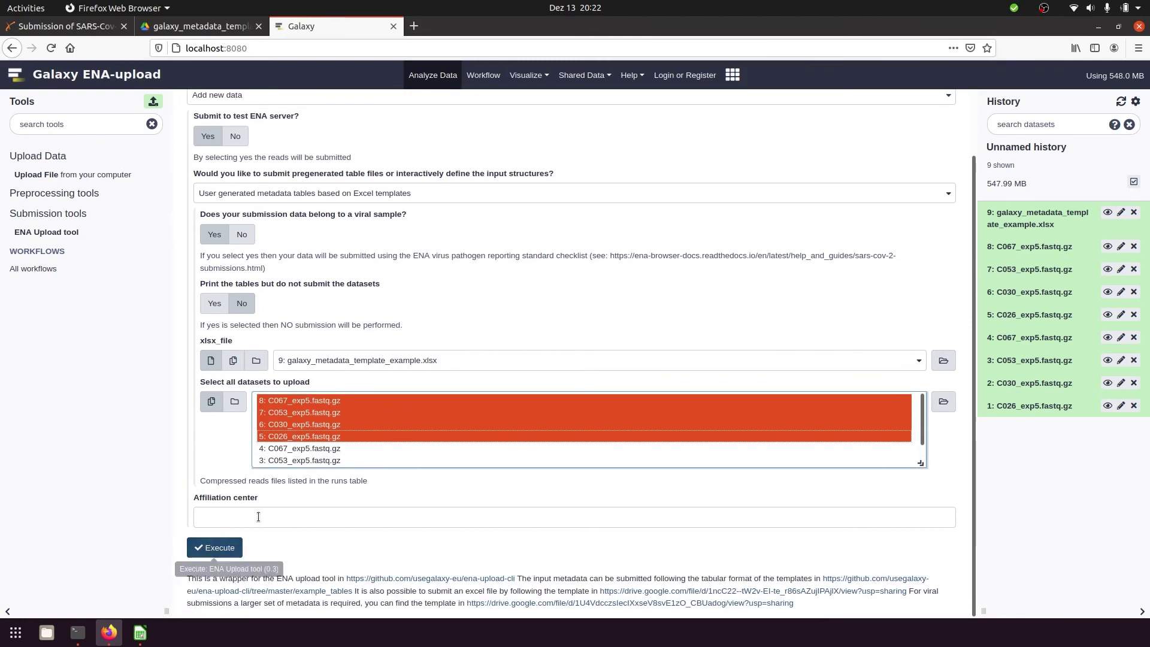
{"action": "left_click", "coordinate": [288, 515]}
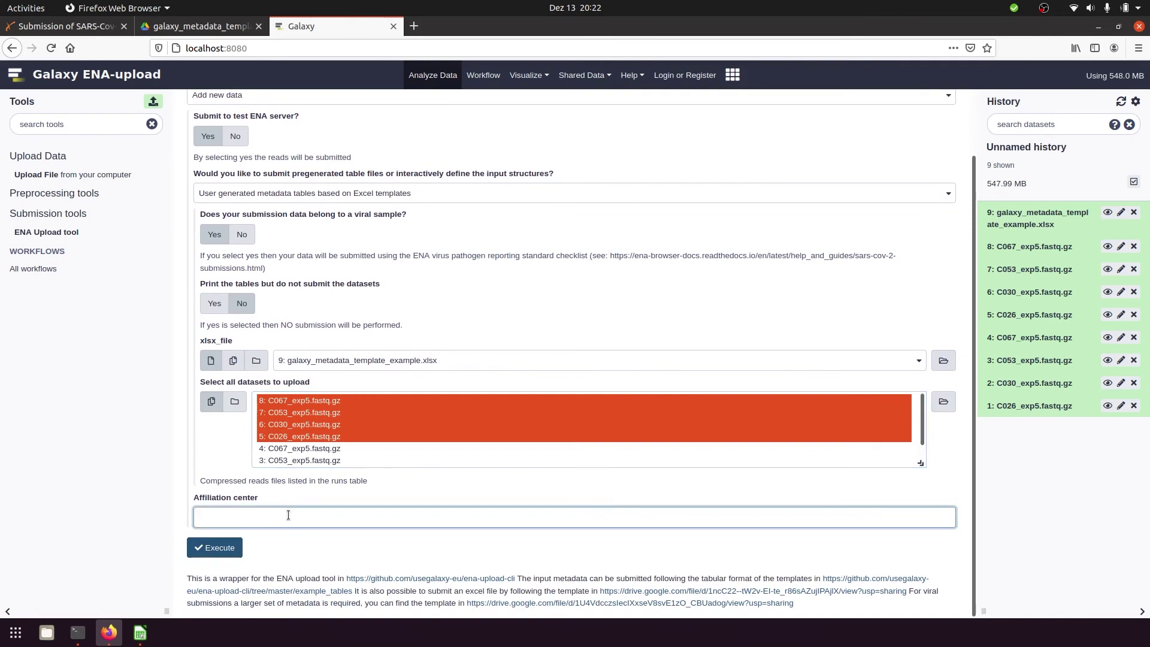
{"action": "type", "text": "Affiliation Center"}
{"action": "left_click", "coordinate": [225, 548]}
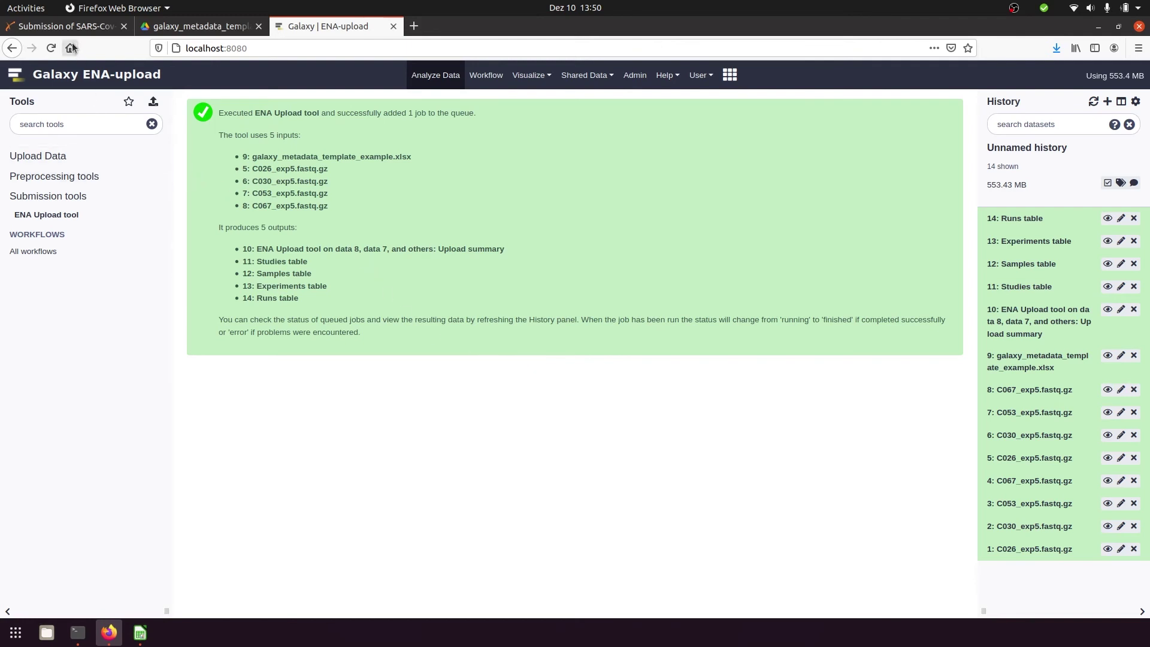
Expand the Upload summary output, history dataset 10, to check the job results
{"action": "left_click", "coordinate": [1040, 323]}
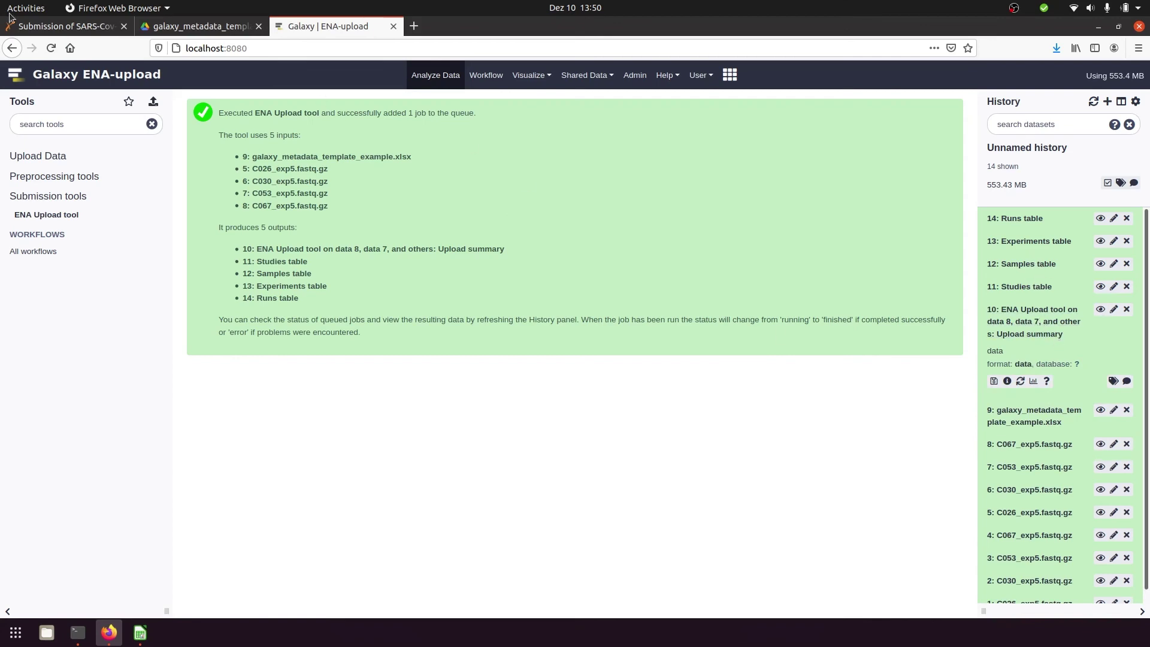
{"action": "left_click", "coordinate": [28, 30]}
From section 6 of the guide, open the dev Webin test portal in a new tab
{"action": "scroll", "coordinate": [480, 365], "scroll_direction": "down", "scroll_amount": 15}
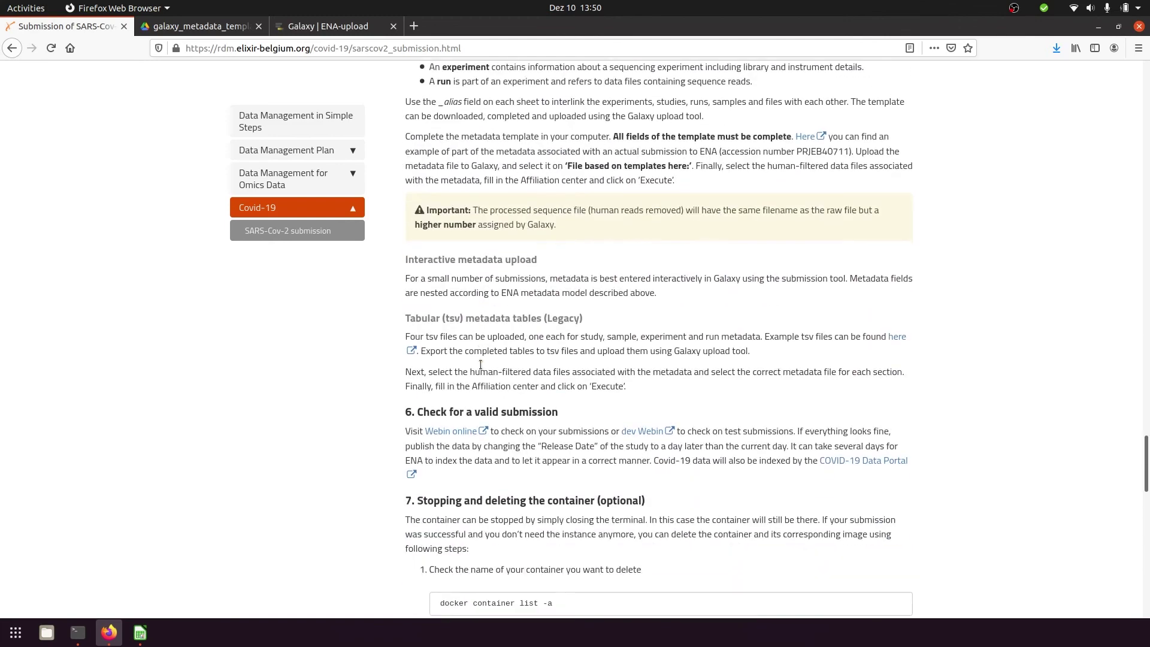
{"action": "scroll", "coordinate": [480, 365], "scroll_direction": "down", "scroll_amount": 3}
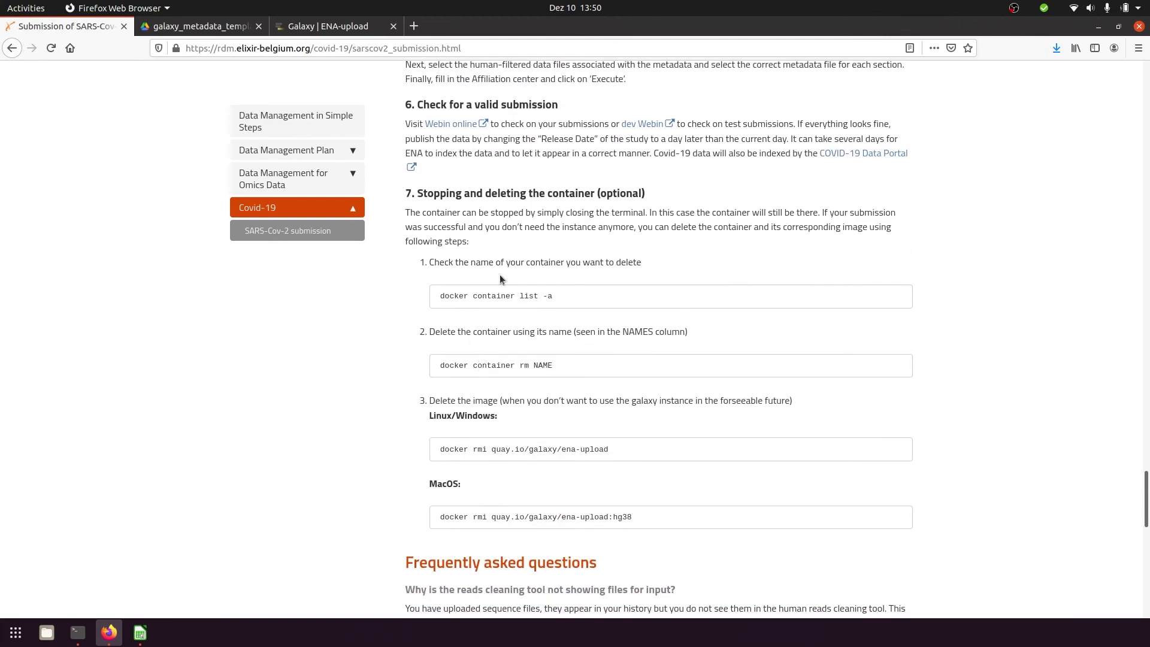
{"action": "middle_click", "coordinate": [640, 127]}
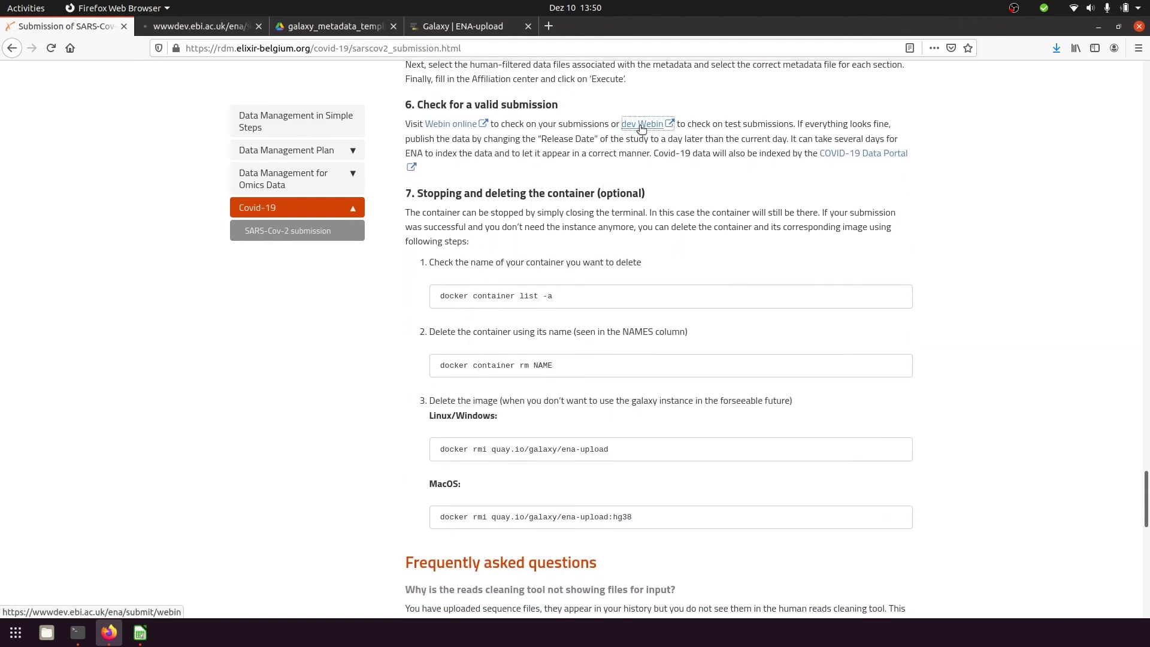
{"action": "left_click", "coordinate": [213, 29]}
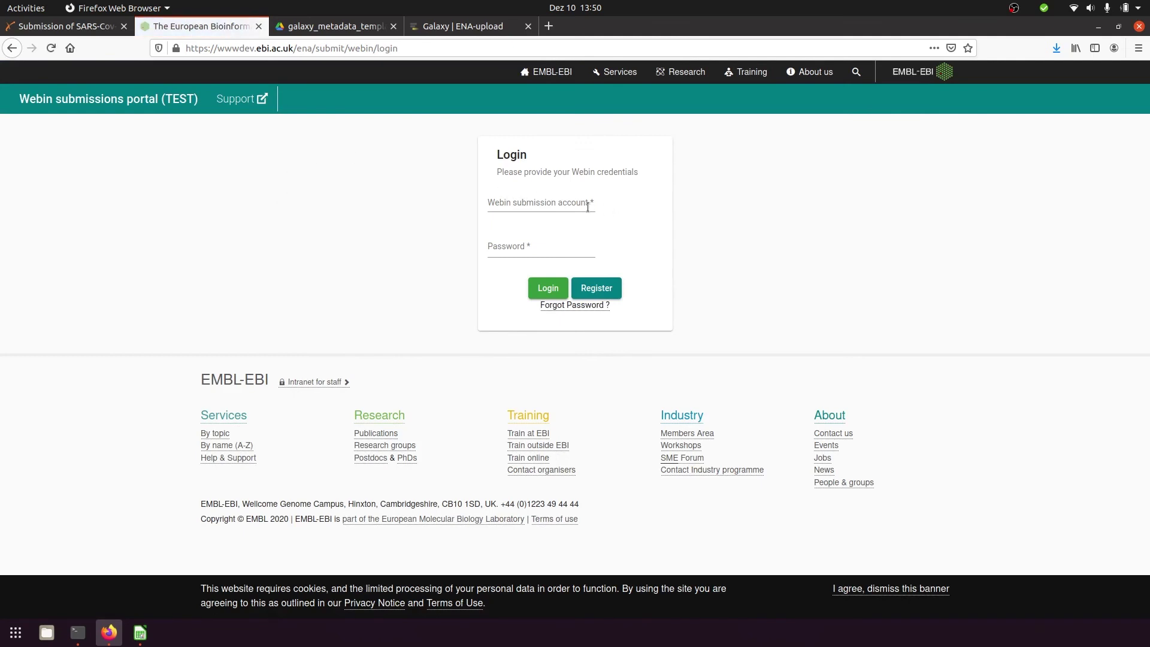
Log in to the Webin test portal with the account ID and password
{"action": "type", "text": "Web"}
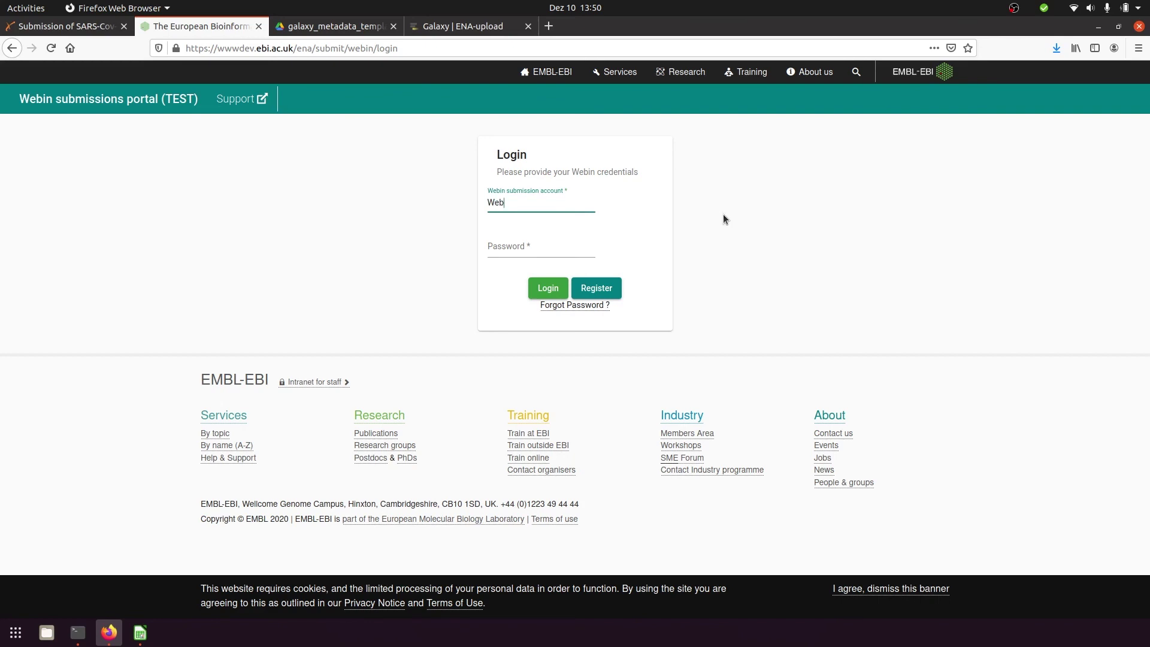
{"action": "type", "text": "in-XXXXX"}
{"action": "left_click", "coordinate": [580, 243]}
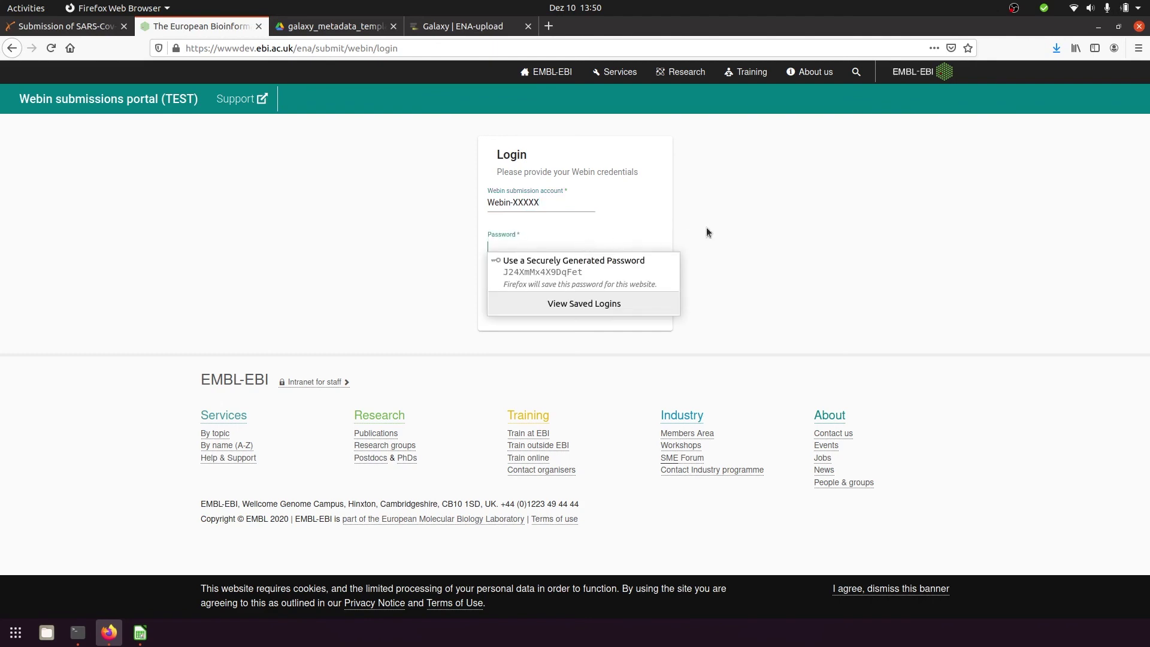
{"action": "type", "text": "***"}
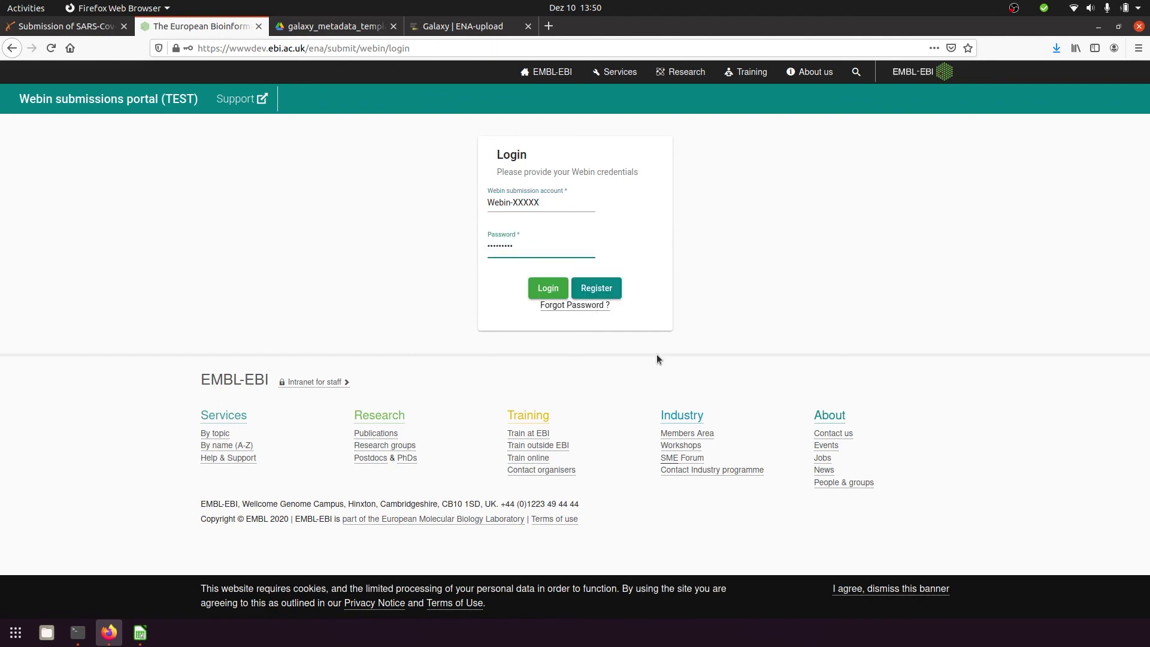
{"action": "left_click", "coordinate": [547, 289]}
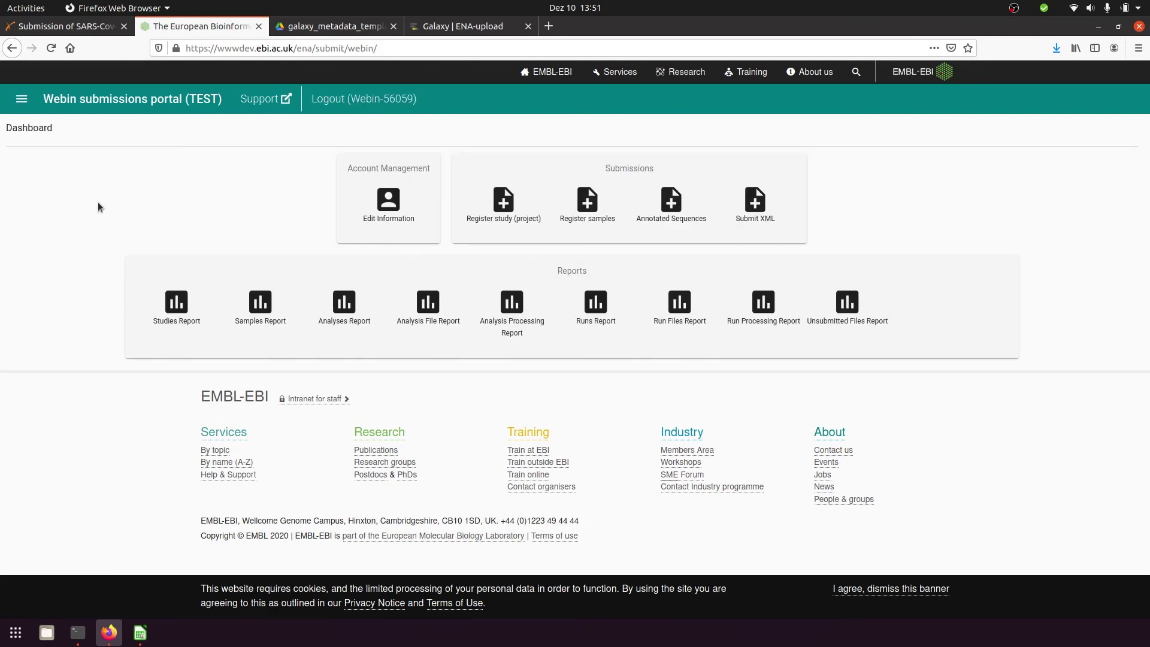
Check the Studies Report, then open the Samples Report listing the SARS-CoV-2 samples
{"action": "left_click", "coordinate": [176, 305]}
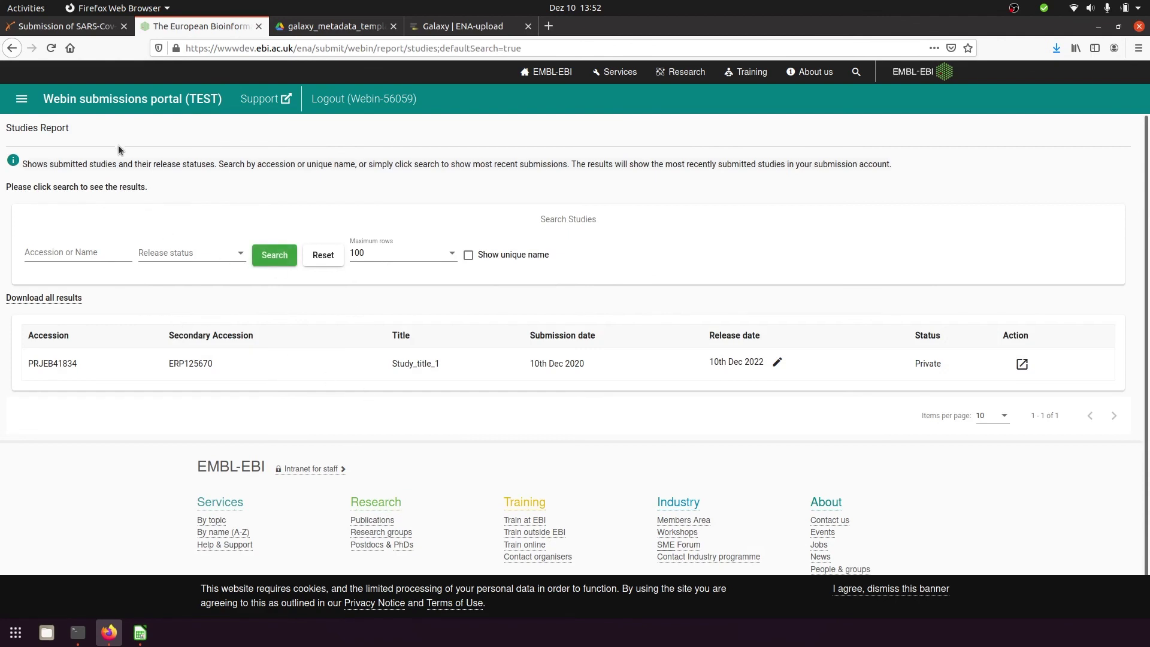
{"action": "left_click", "coordinate": [167, 105]}
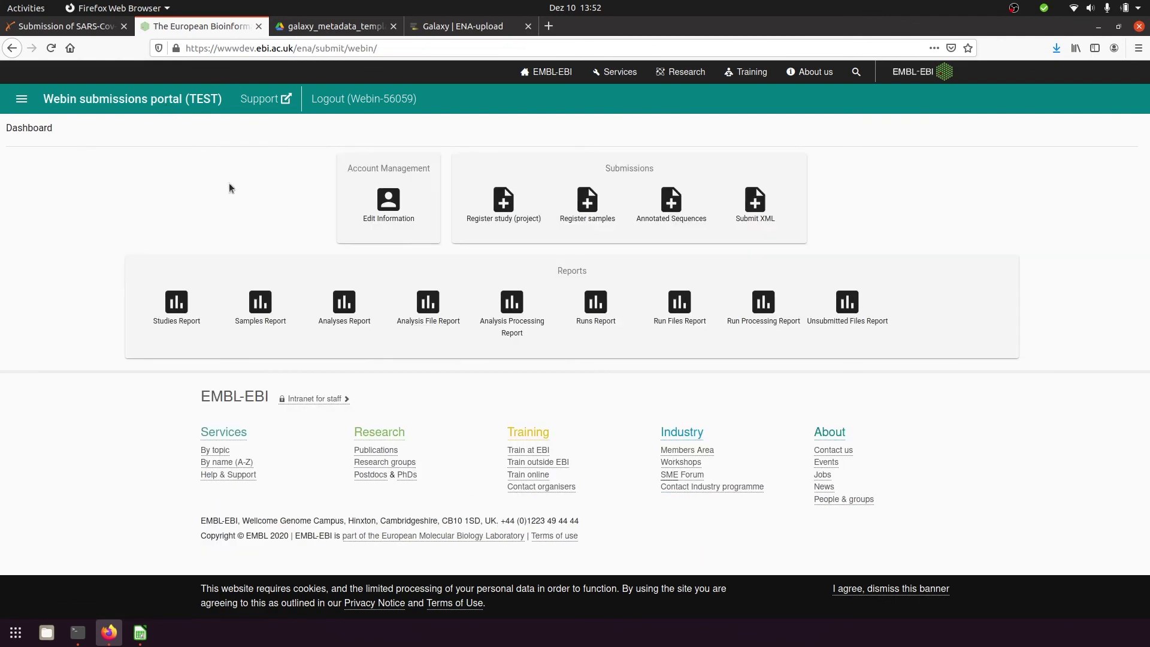
{"action": "left_click", "coordinate": [253, 301]}
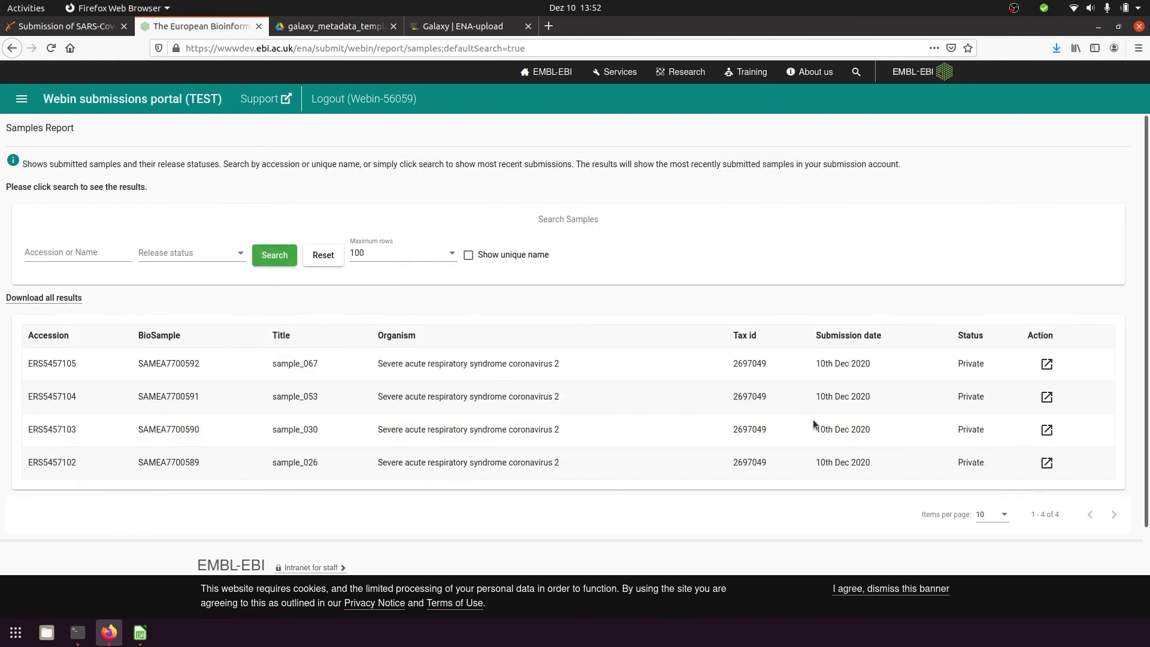
Inspect the XML of sample_067, then return to Galaxy and reload it
{"action": "left_click", "coordinate": [1047, 363]}
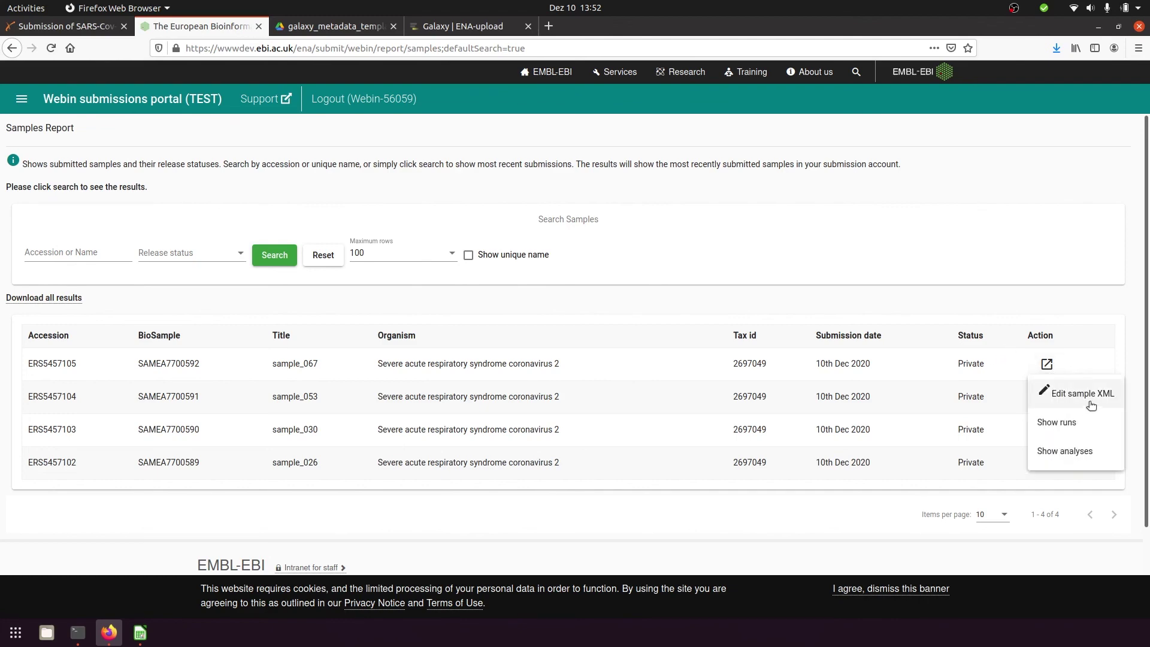
{"action": "left_click", "coordinate": [1091, 401]}
{"action": "scroll", "coordinate": [616, 372], "scroll_direction": "down", "scroll_amount": 5}
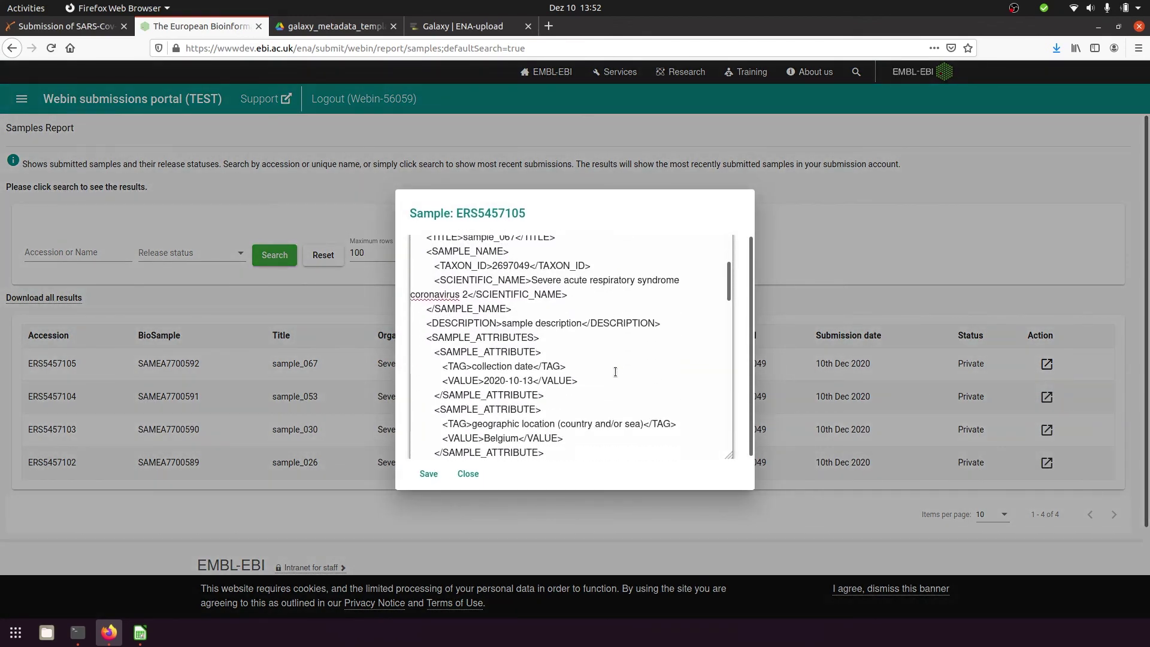
{"action": "scroll", "coordinate": [615, 372], "scroll_direction": "down", "scroll_amount": 7}
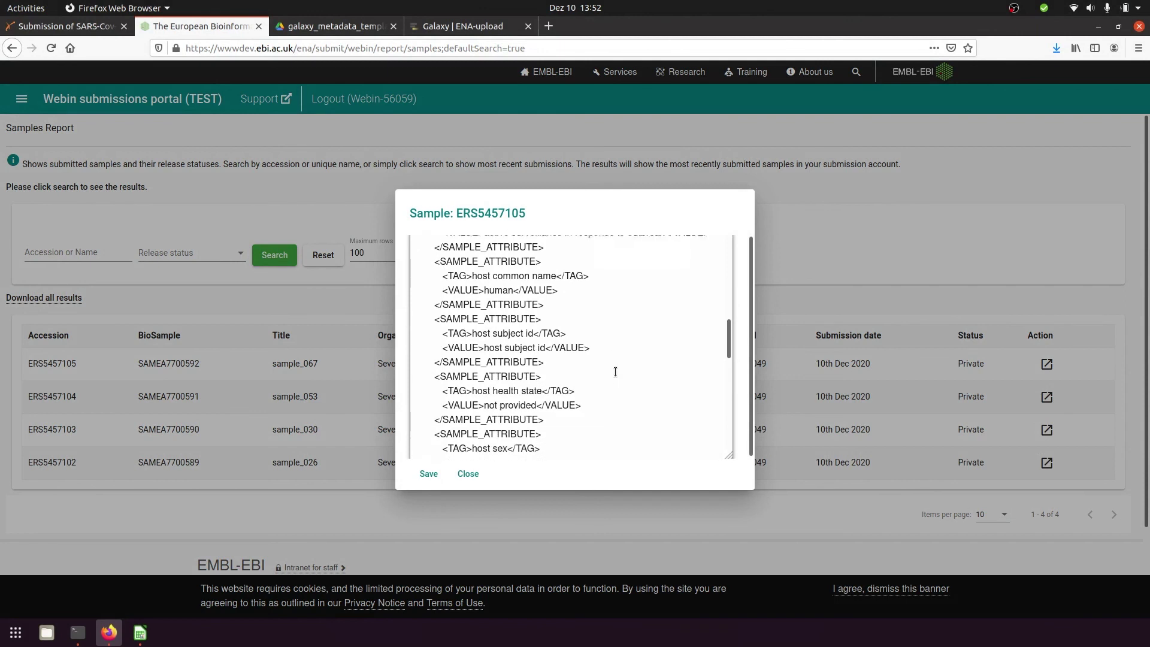
{"action": "scroll", "coordinate": [615, 372], "scroll_direction": "down", "scroll_amount": 10}
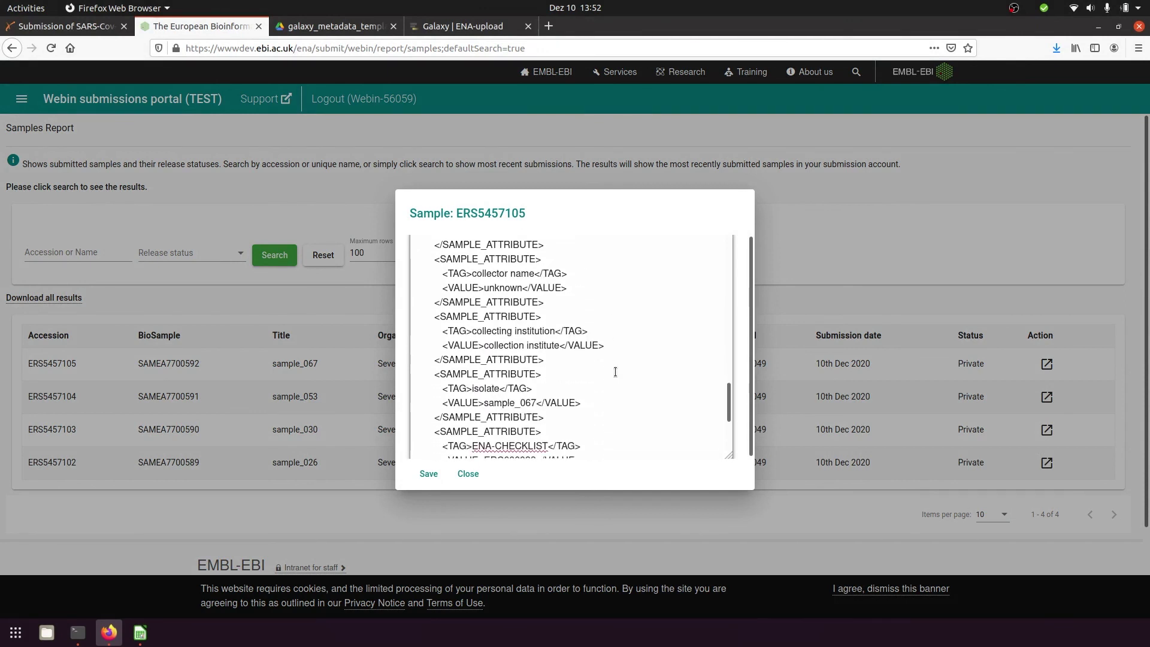
{"action": "left_click", "coordinate": [467, 474]}
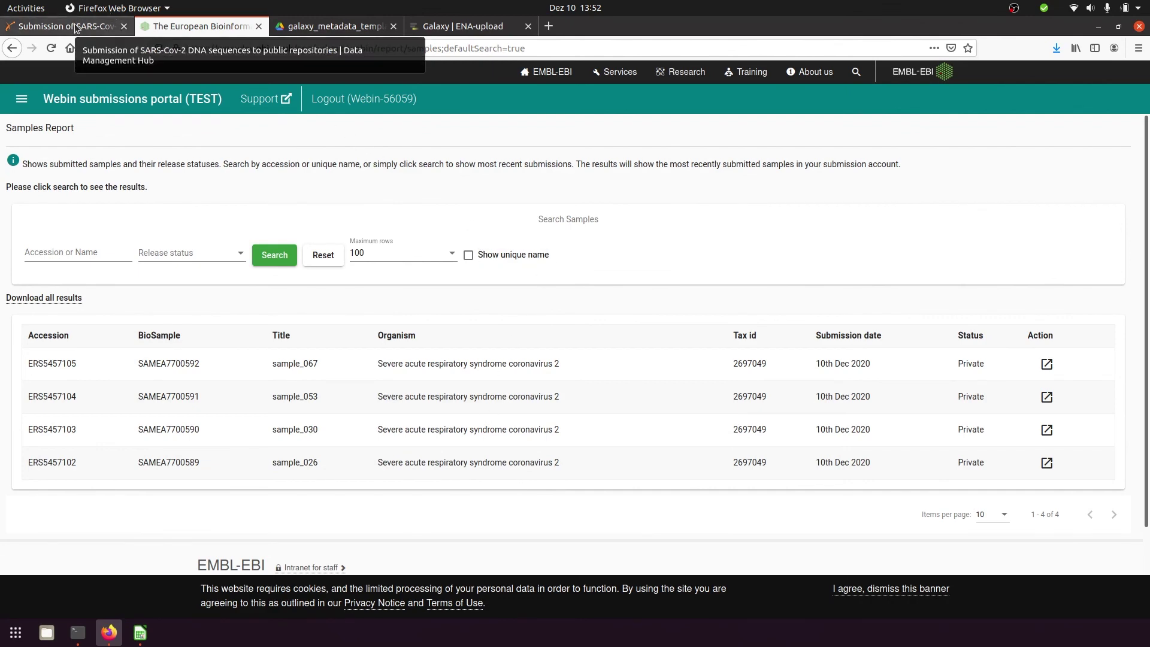
{"action": "left_click", "coordinate": [458, 27]}
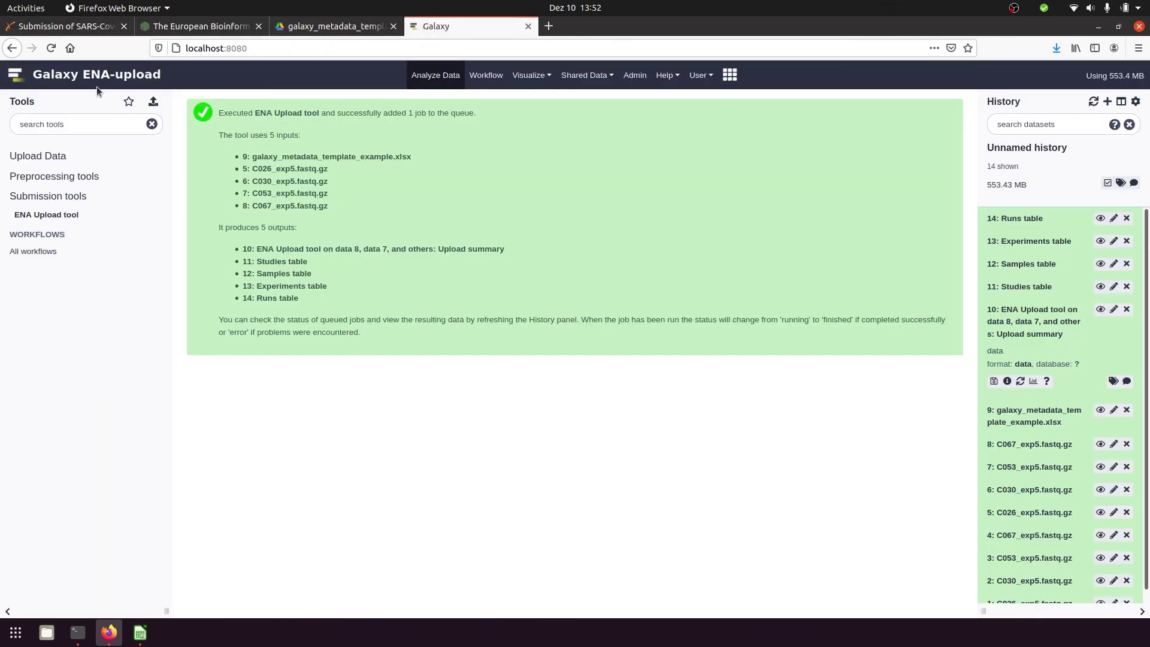
{"action": "key", "text": "F5"}
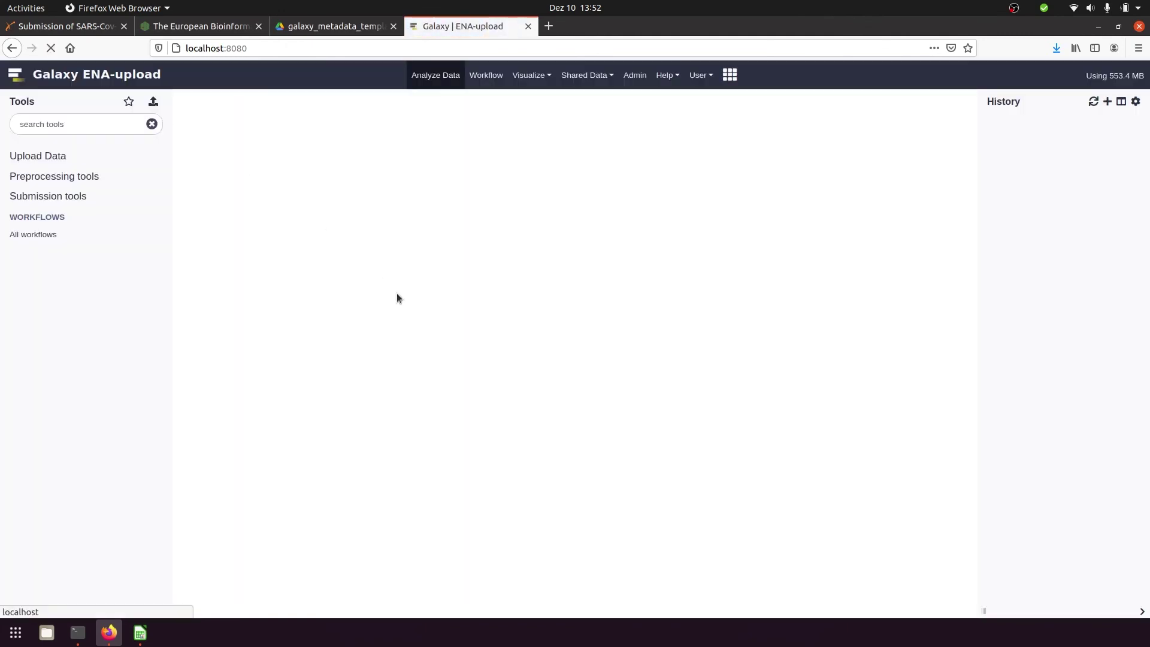